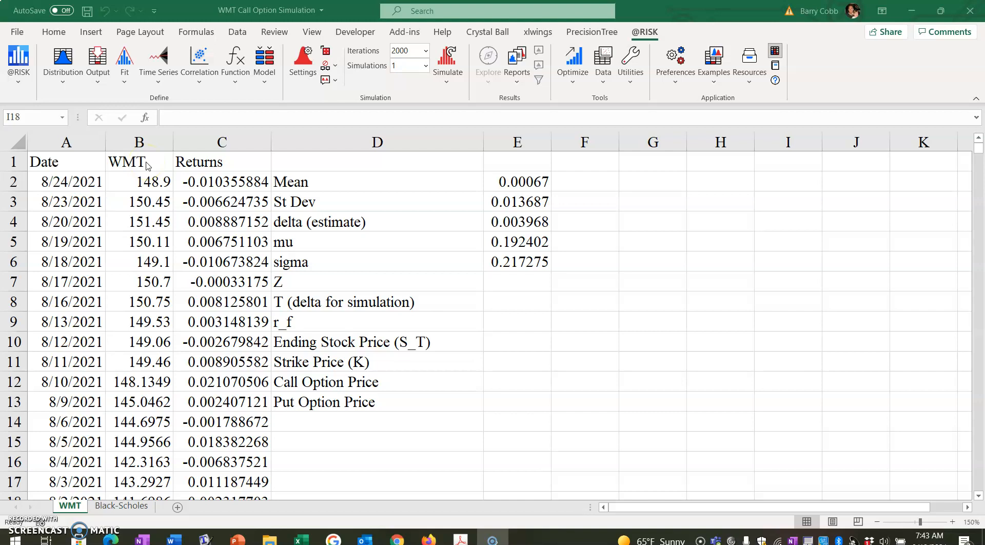
Step: Make the WMT header in cell B1 bold
left_click(147, 165)
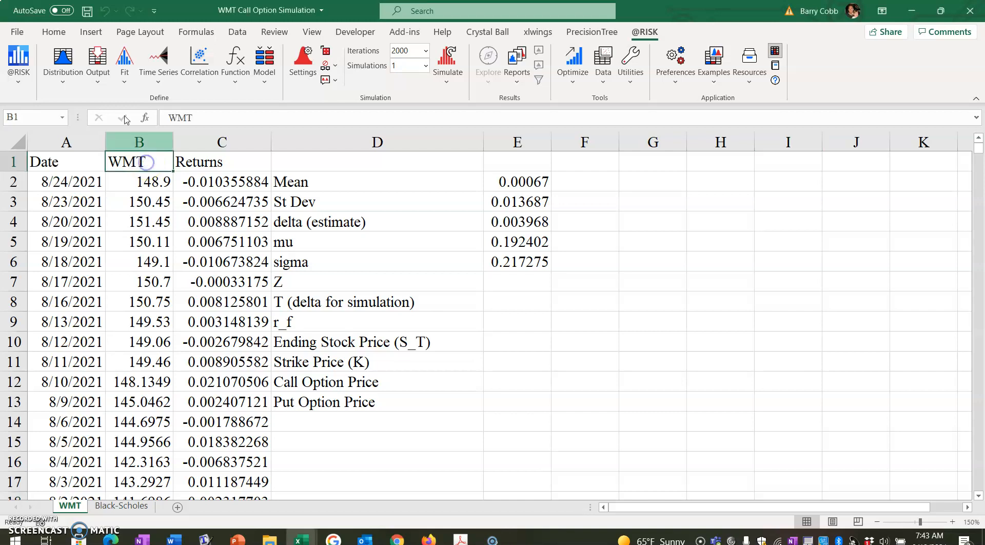
left_click(65, 37)
left_click(117, 76)
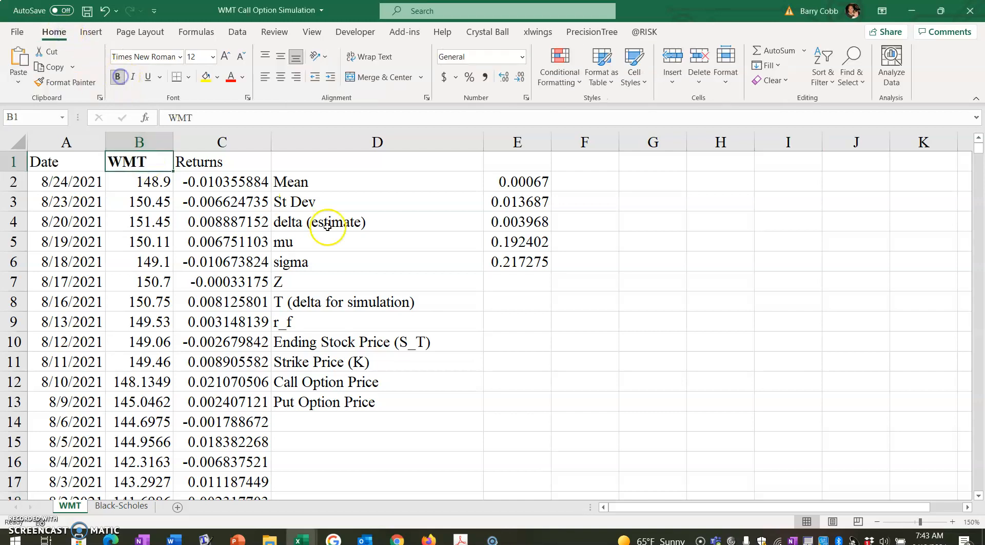
Step: Enter the note "Prices as of Aug 24, 2021" in cell G1
left_click(664, 164)
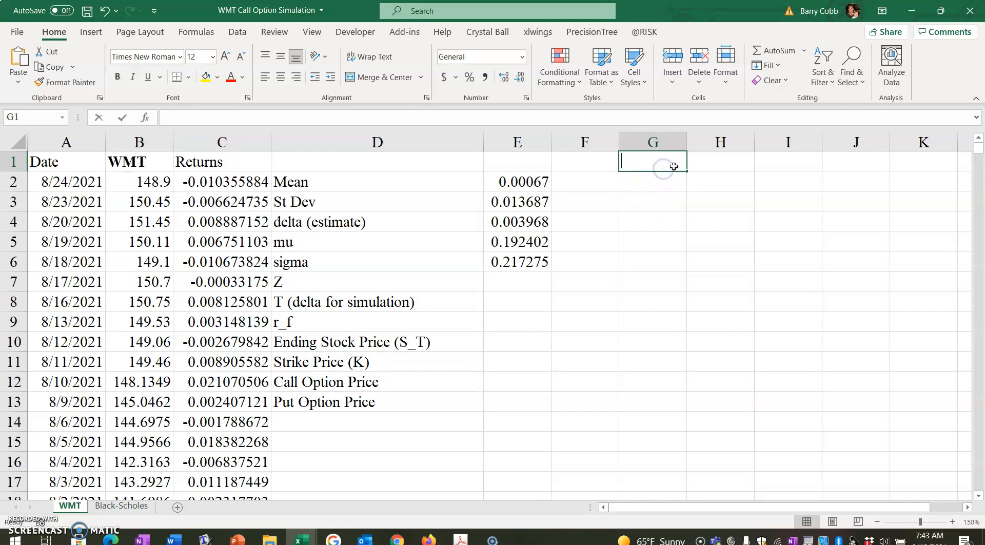
type("Price")
type("as")
key("BackSpace")
key("BackSpace")
type("s as of")
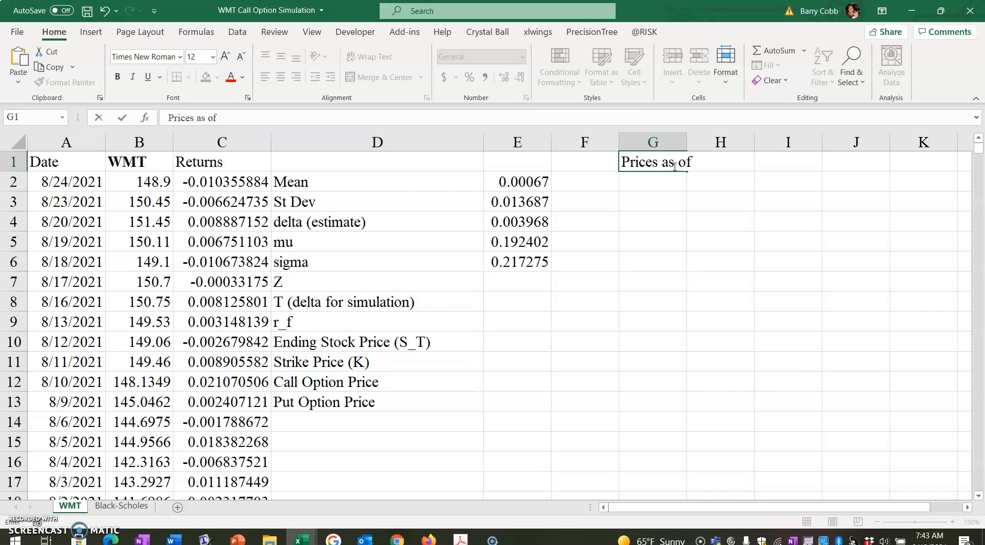
type(" Aug 24, 2021")
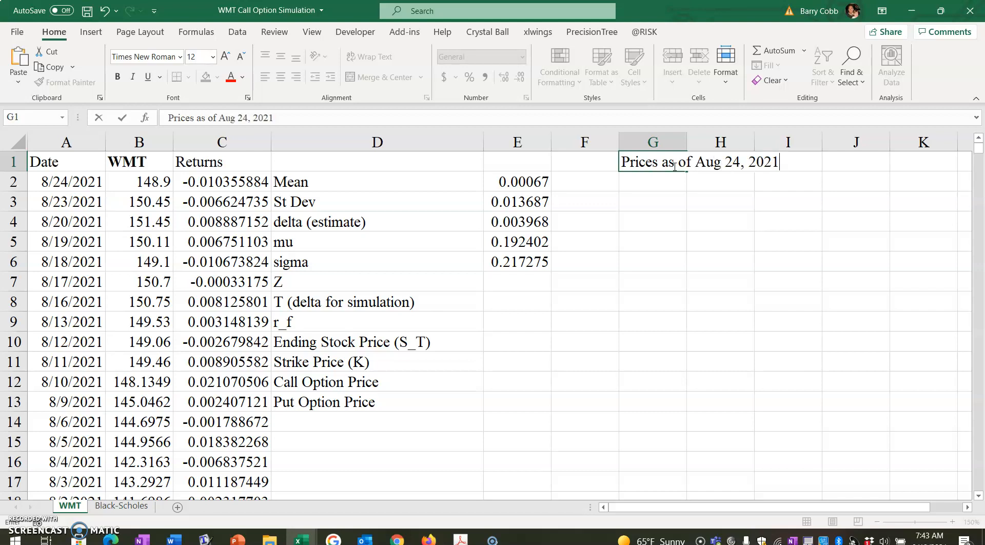
key("Return")
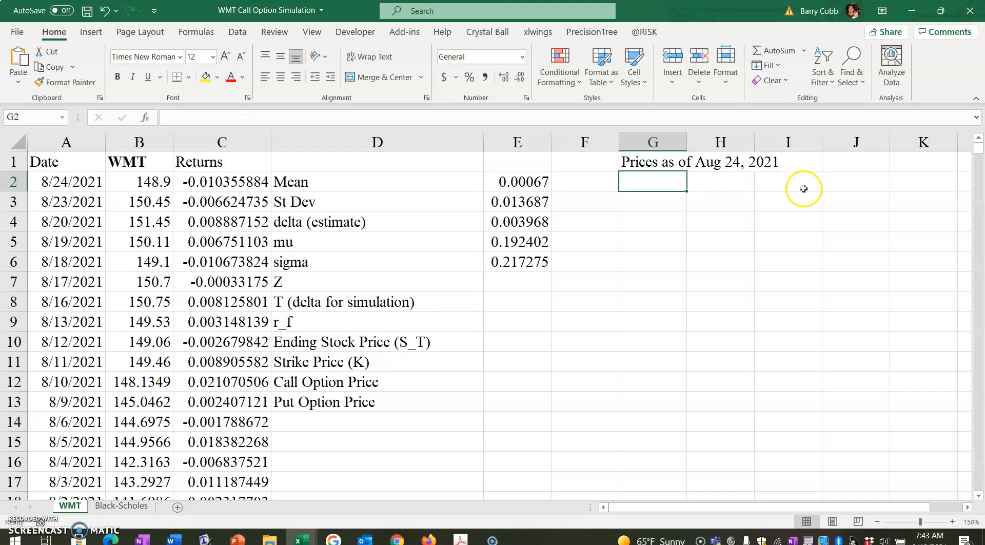
Step: Enter the note "Option Prices as of begin Aug 25, 2021" in cell G2
type("Option P")
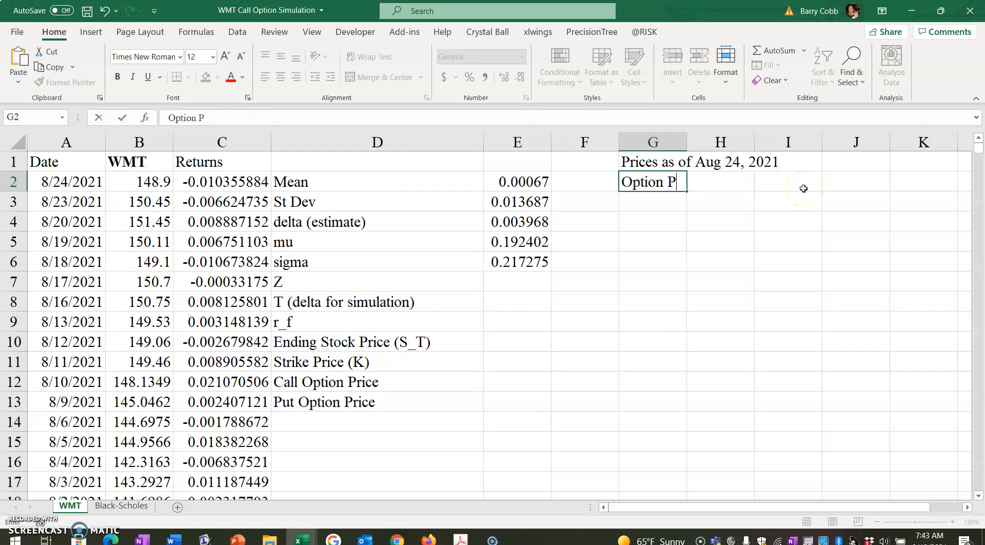
type("rices as fof begin Aug")
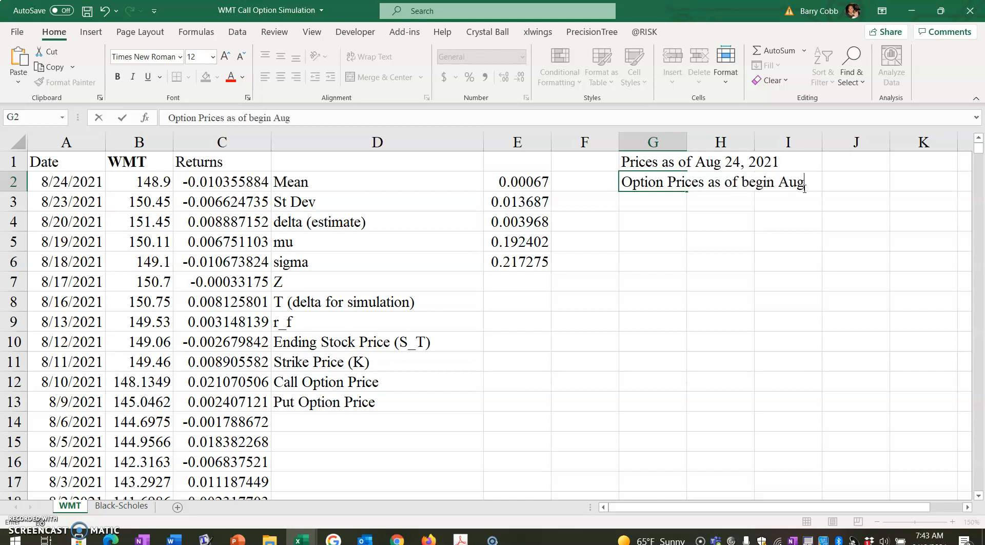
type(" 25, 2021")
key("Return")
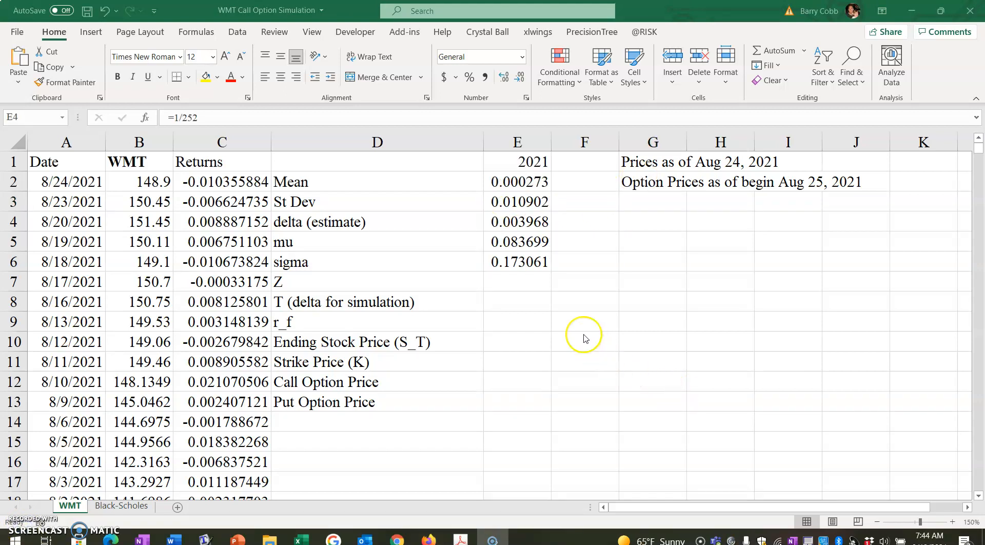
Step: Make the 2021 header in cell E1 bold
left_click(505, 162)
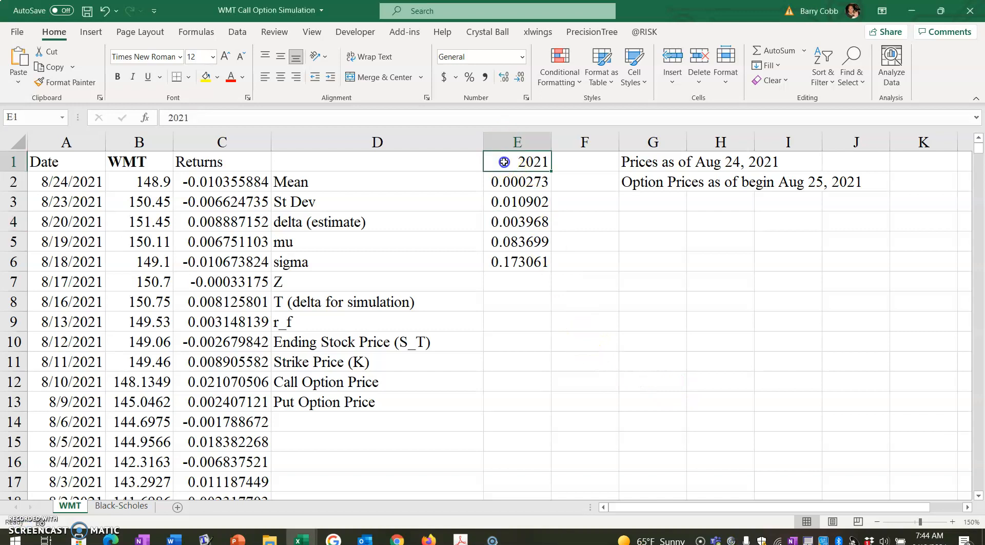
left_click(117, 76)
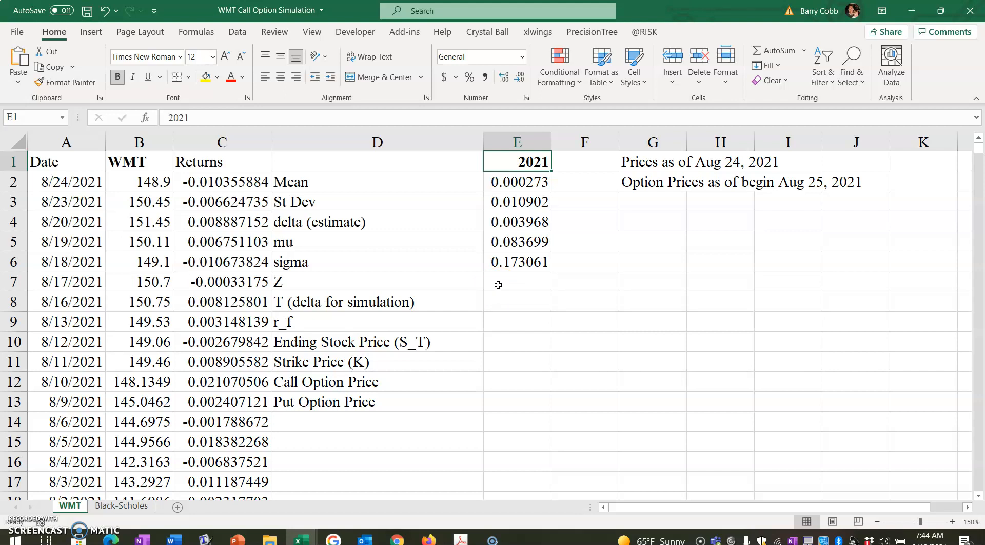
Step: Examine the formulas behind the St Dev, Mean and delta (estimate) values in column E
double_click(537, 202)
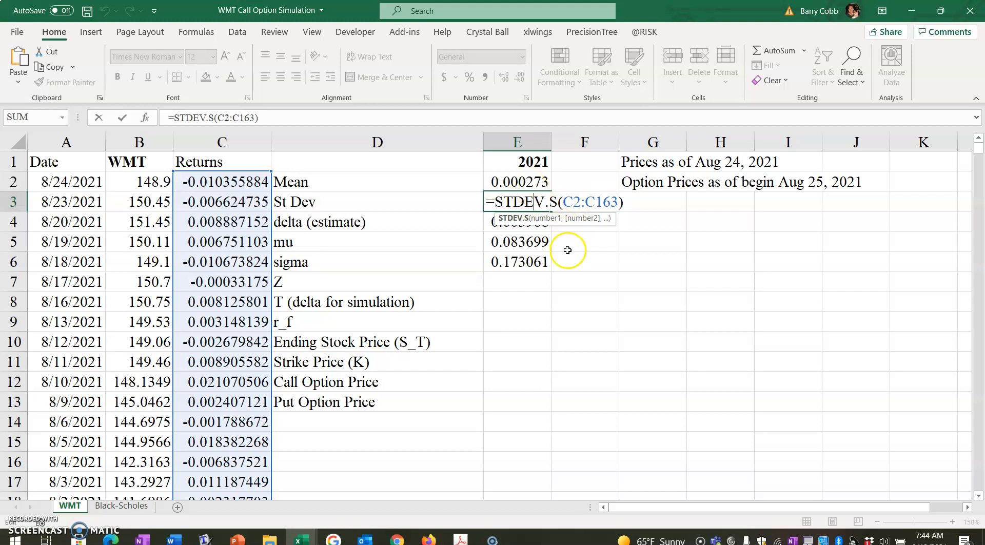
key("Return")
double_click(517, 182)
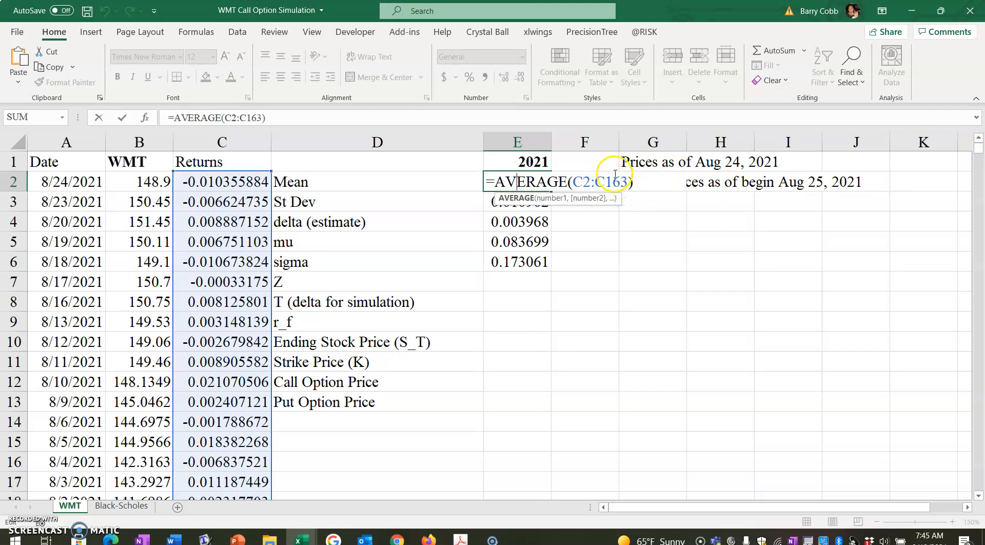
key("Return")
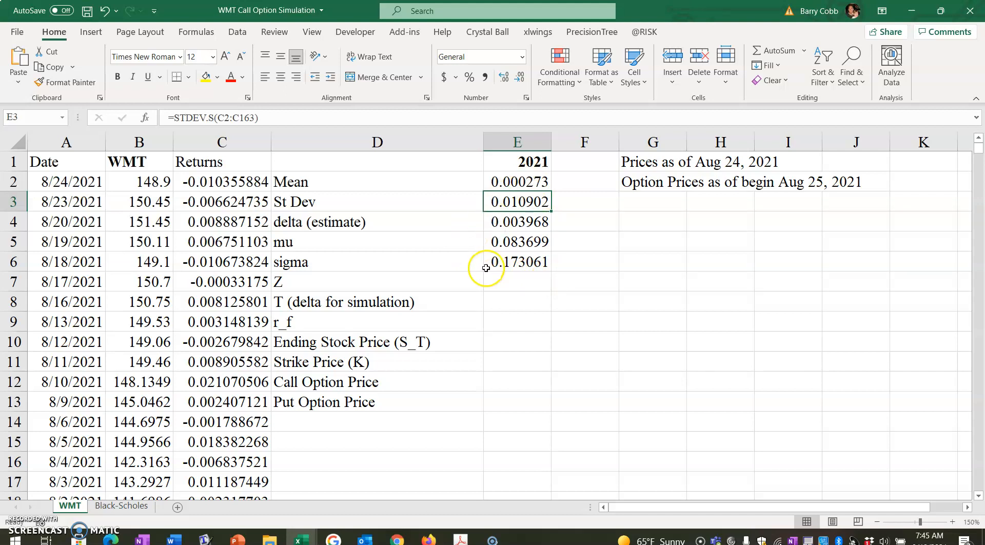
left_click(300, 222)
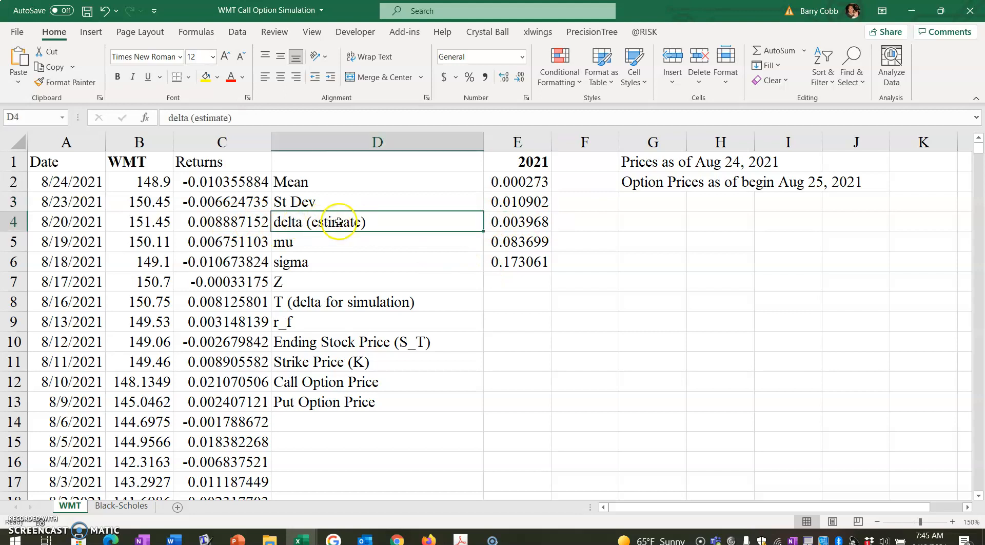
left_click(506, 221)
double_click(506, 221)
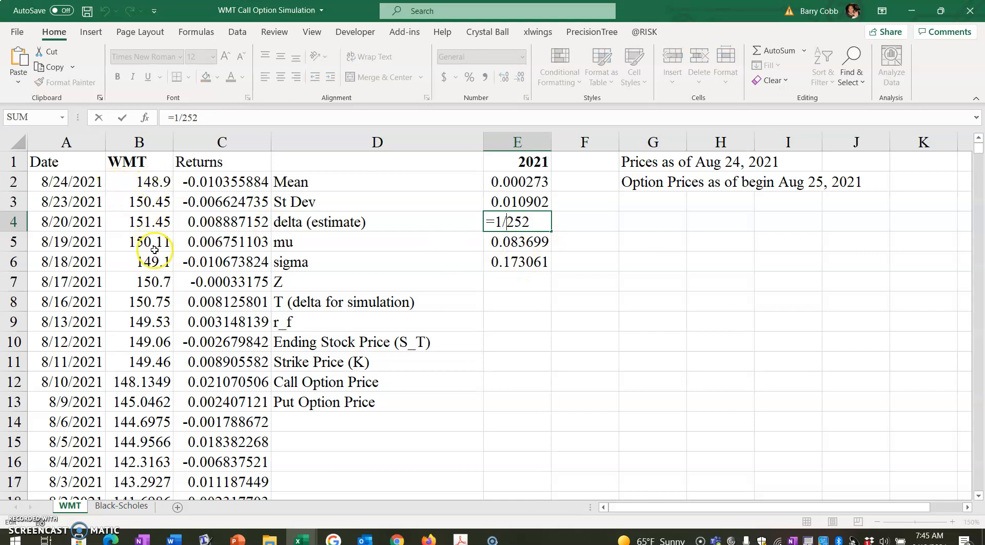
key("Return")
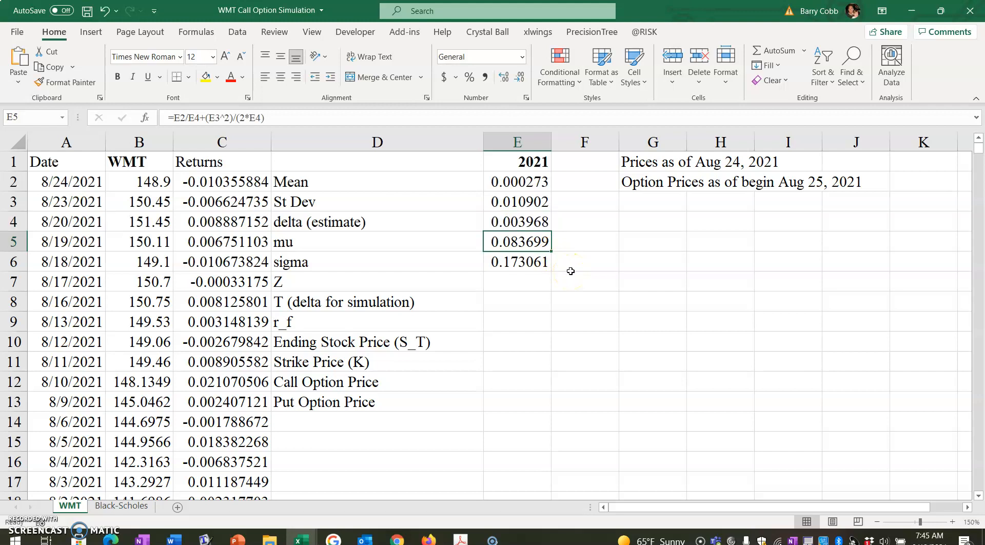
Step: Enter the note "Options Expiring January 21, 2022" in cell G3
left_click(641, 199)
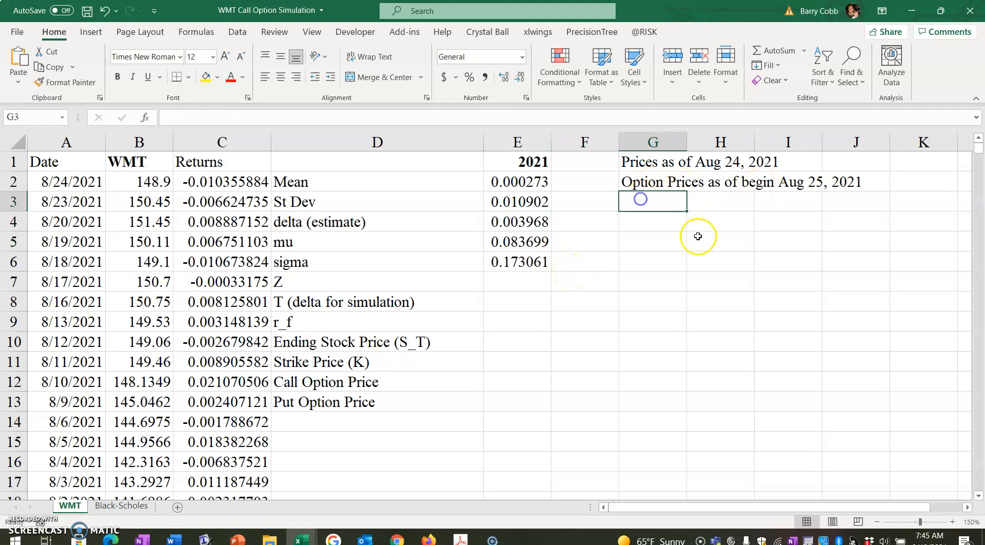
type("Options ")
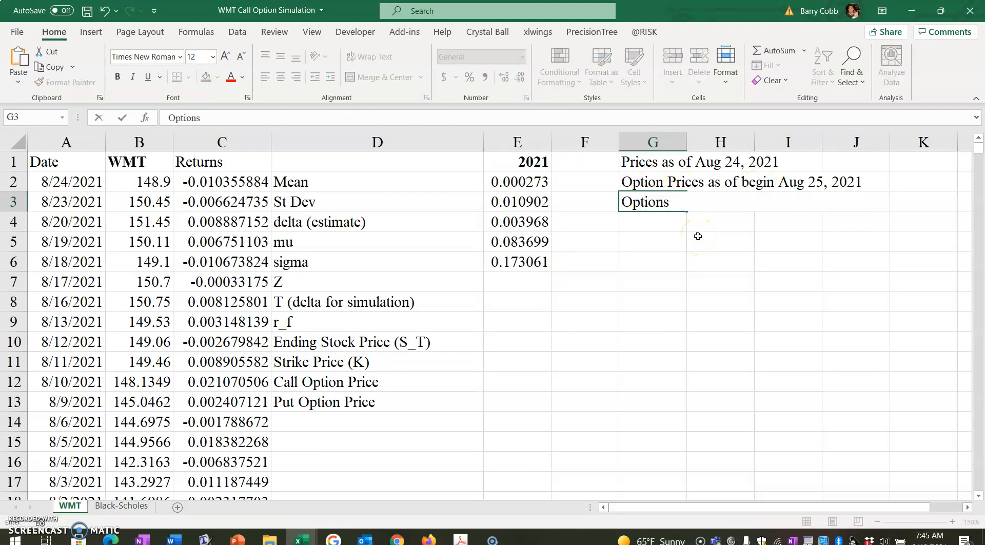
type("Expiring January 21, 2022")
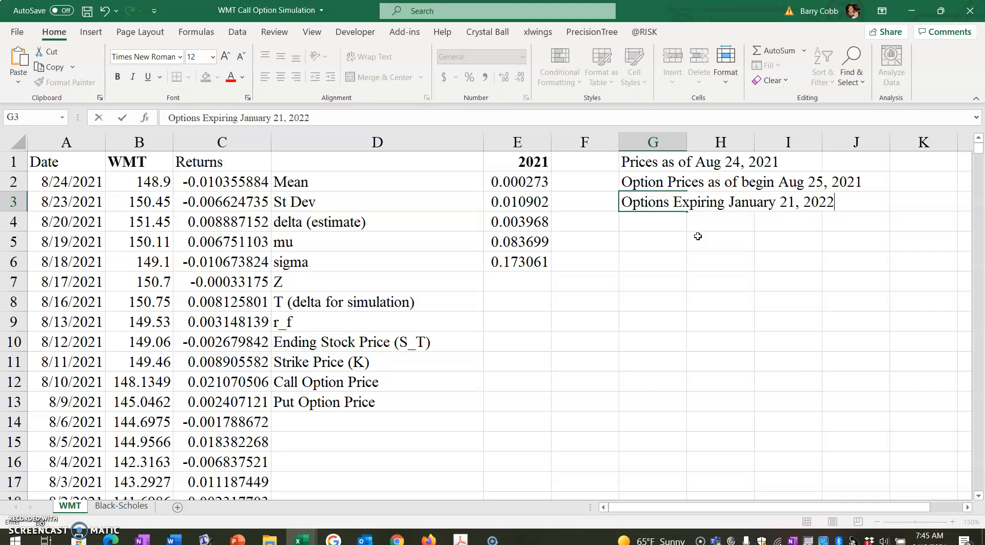
key("Return")
Step: Enter the note "149 days from Aug 25" in cell G4
type("149 ")
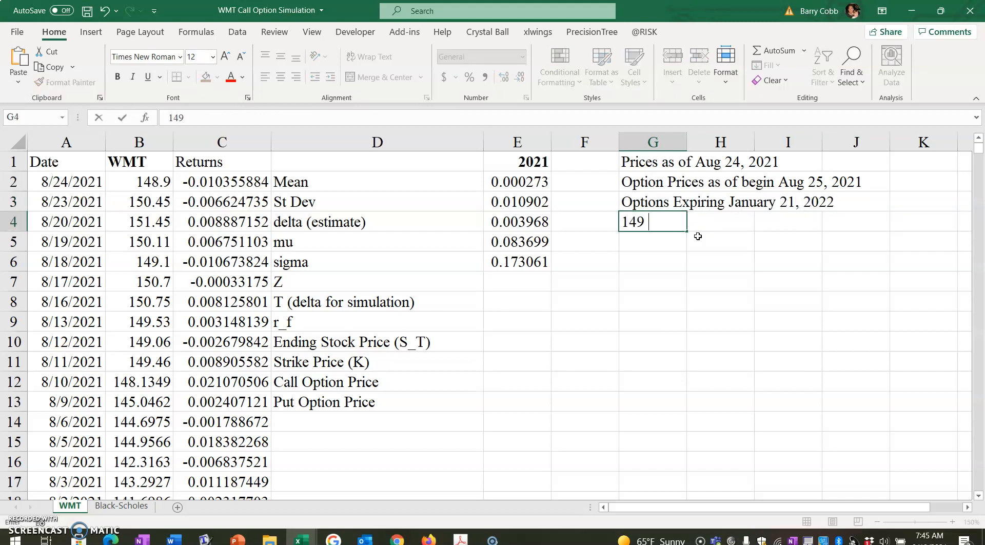
type("datys from ")
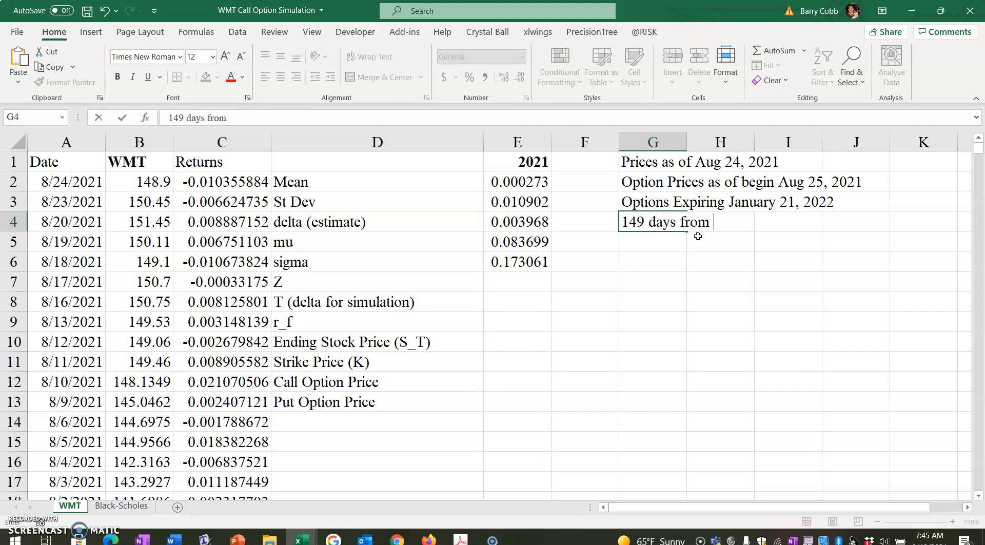
type("Aug 25")
key("Return")
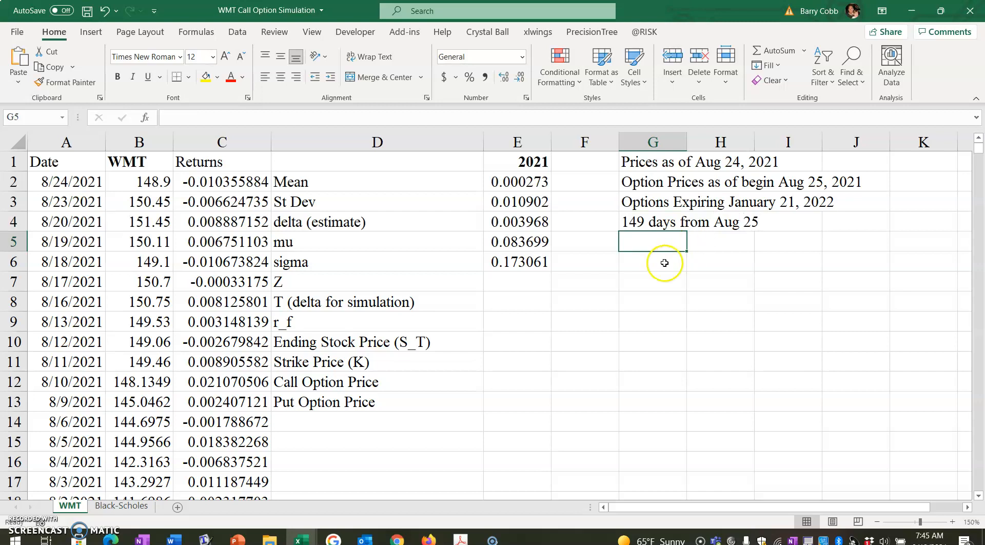
Step: Calculate T (delta for simulation) in cell E8 with the formula =149/365
left_click(510, 301)
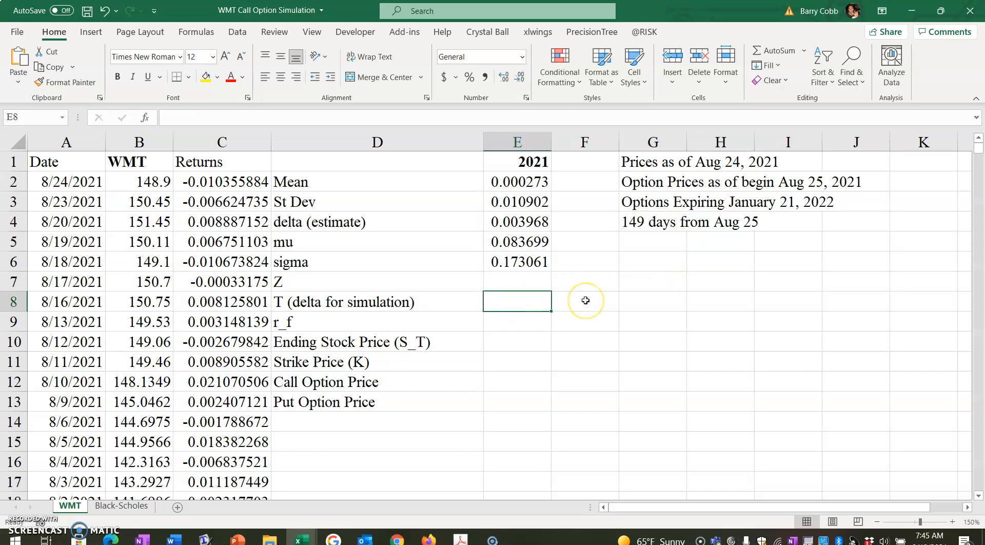
type("=149/365")
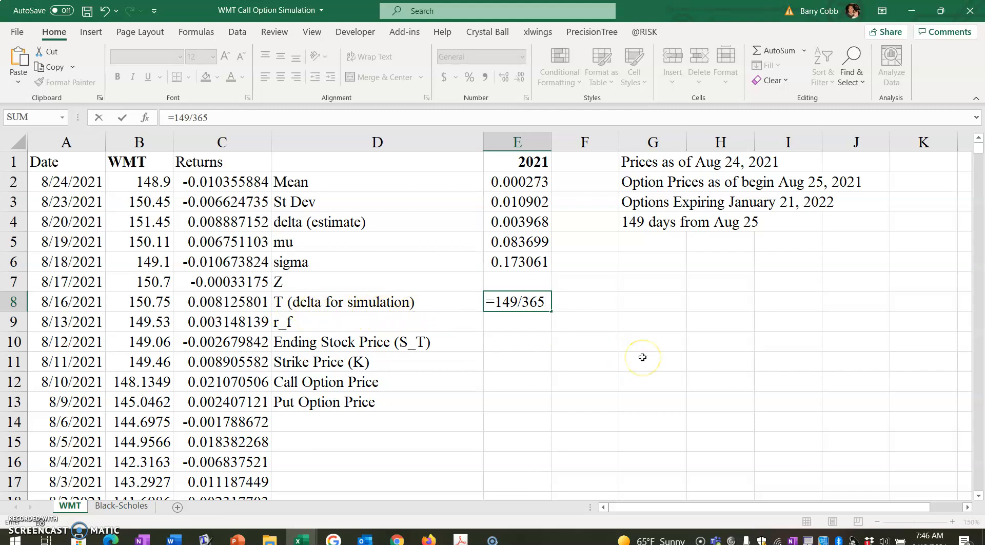
key("Return")
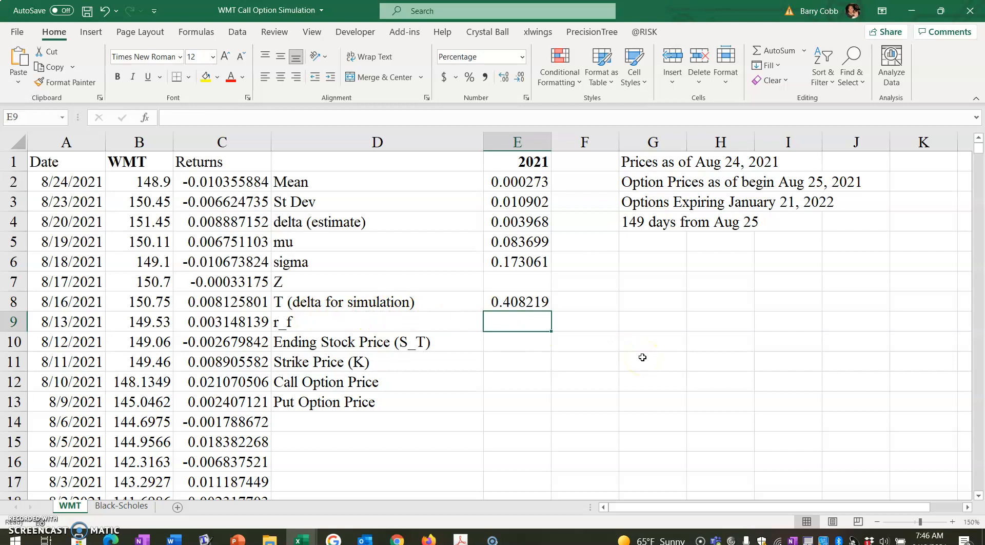
Step: Set the risk-free rate r_f in cell E9 to 0.05%
type("0.0")
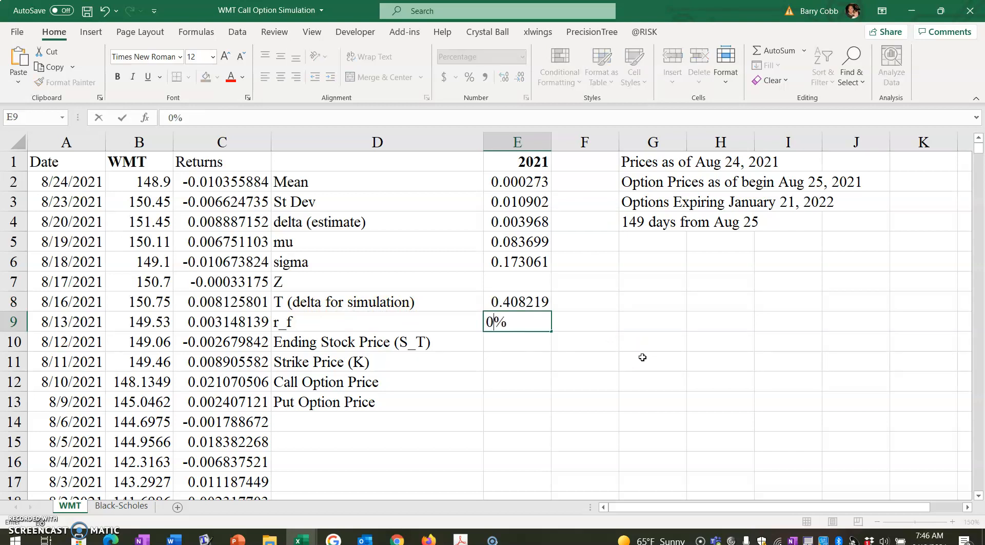
type("5")
key("Return")
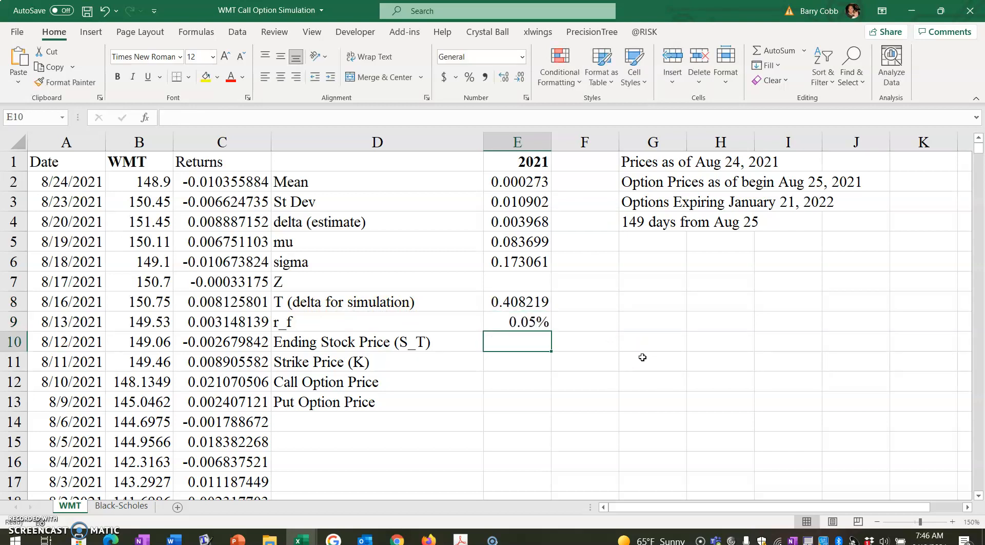
Step: Extend the r_f label in cell D9 to read "r_f (6 mo T-Bill)"
left_click(395, 322)
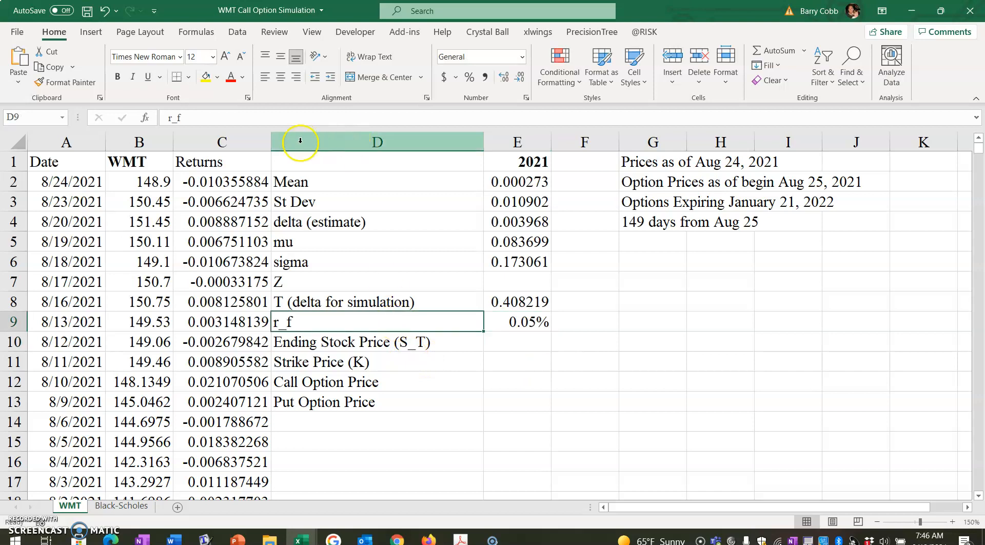
left_click(281, 119)
type("(6 mo")
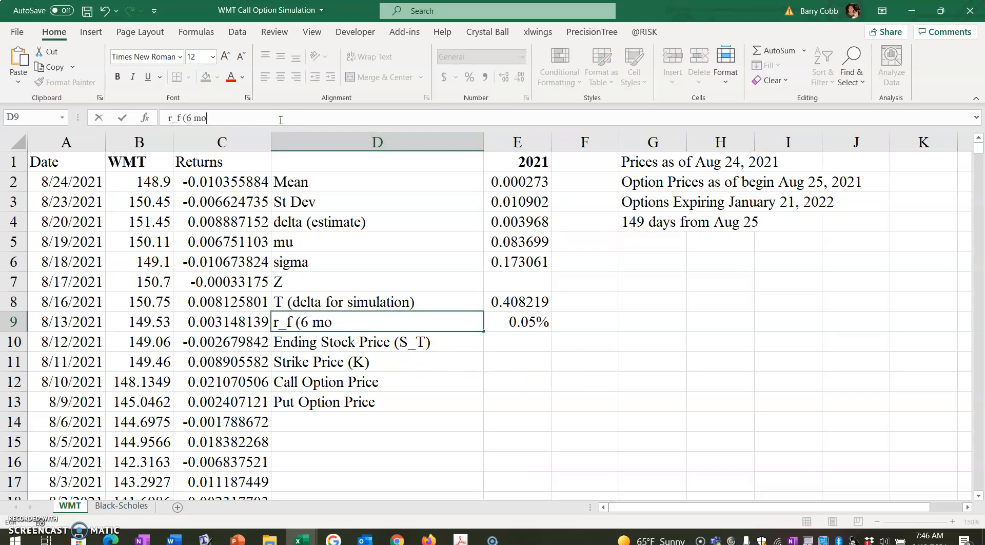
type(" T-Bill)")
key("Return")
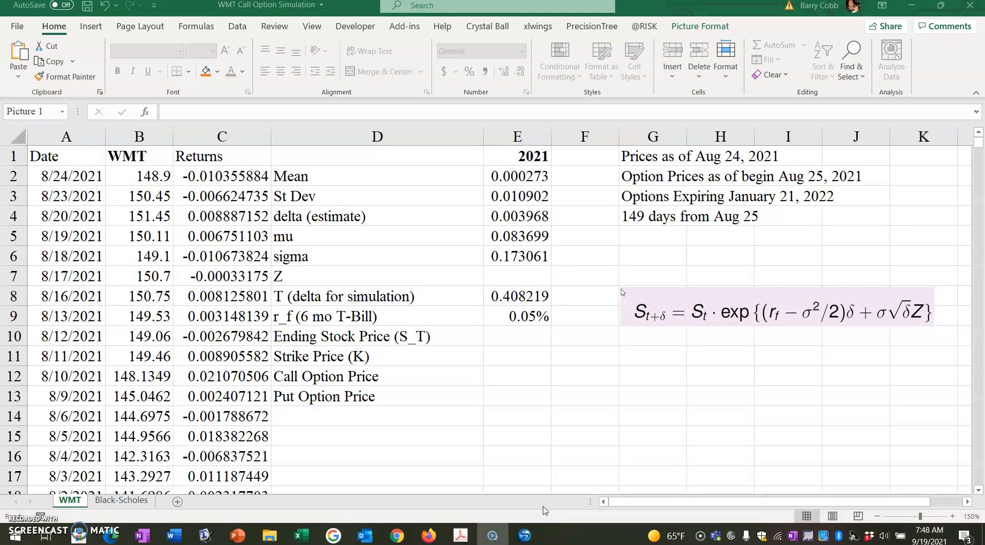
Step: Extend the Z label in cell D7 to read "Z (standard normal random)"
left_click(305, 276)
left_click(226, 113)
type("(standard no")
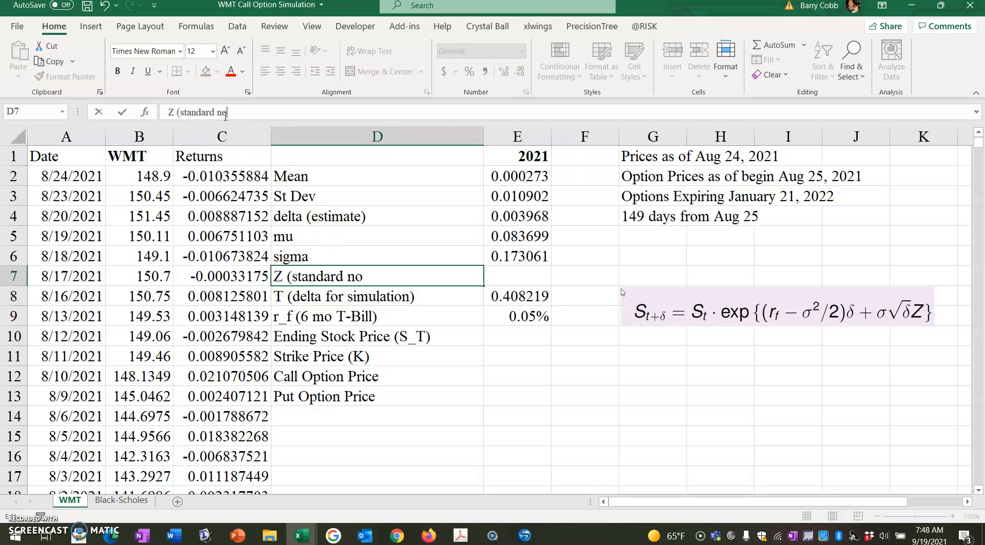
type("rmal random)")
key("Return")
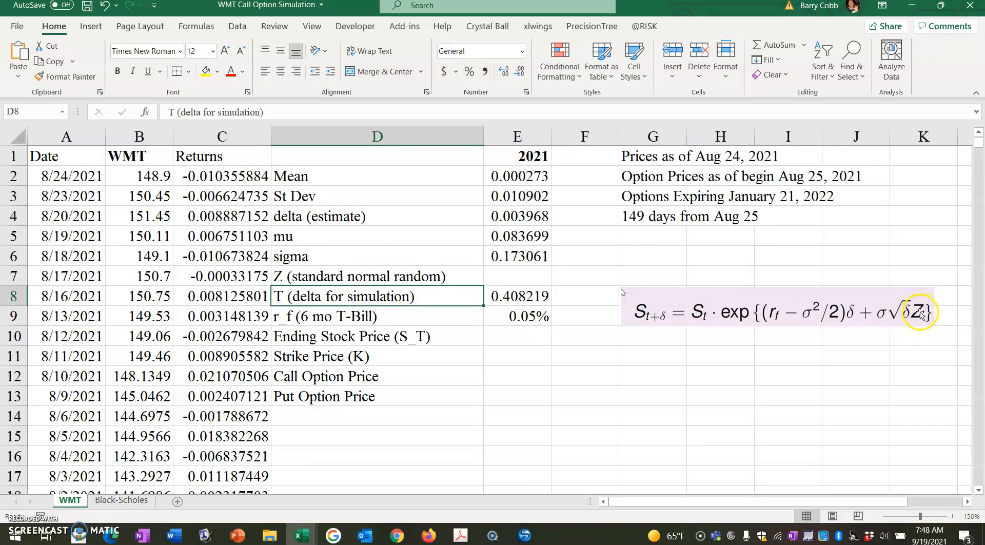
left_click(644, 26)
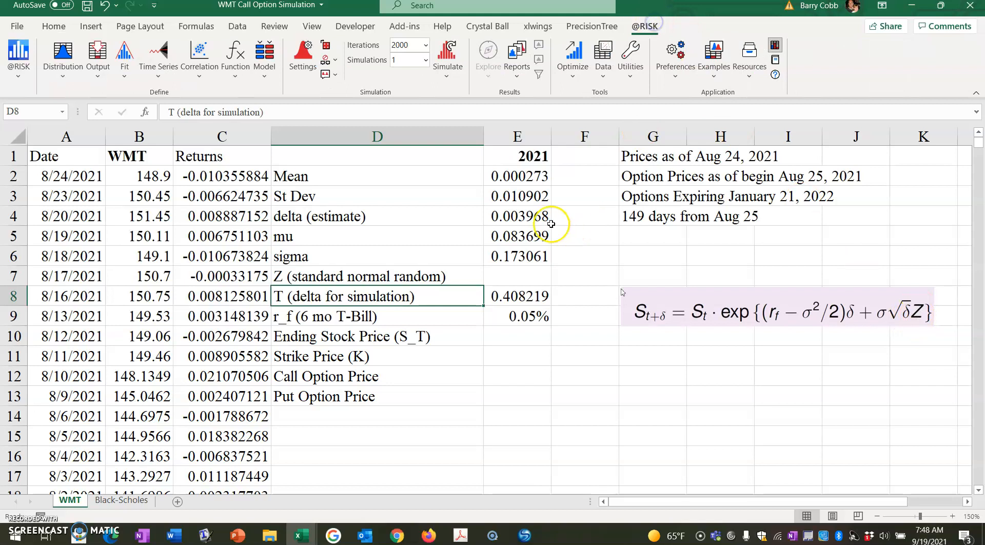
left_click(521, 276)
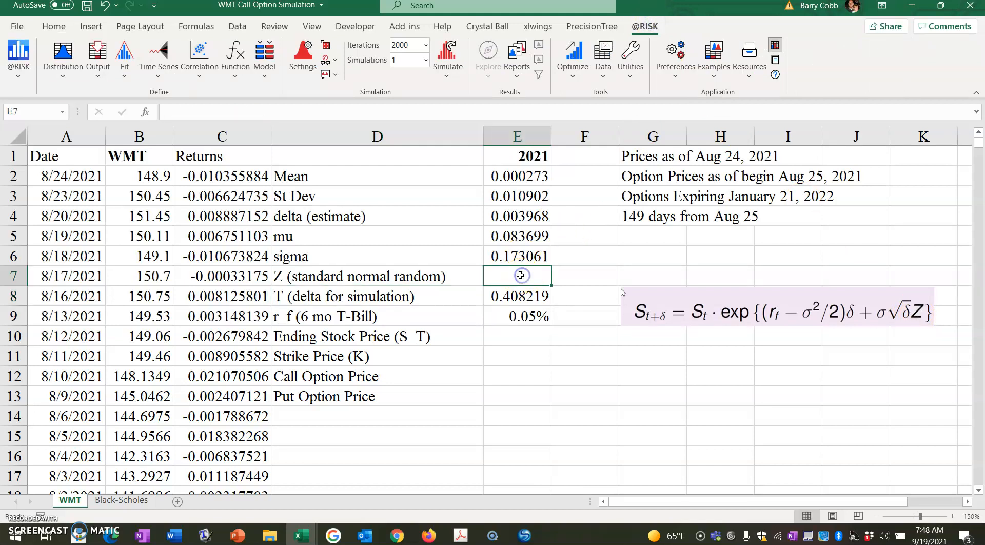
left_click(62, 76)
left_click(77, 94)
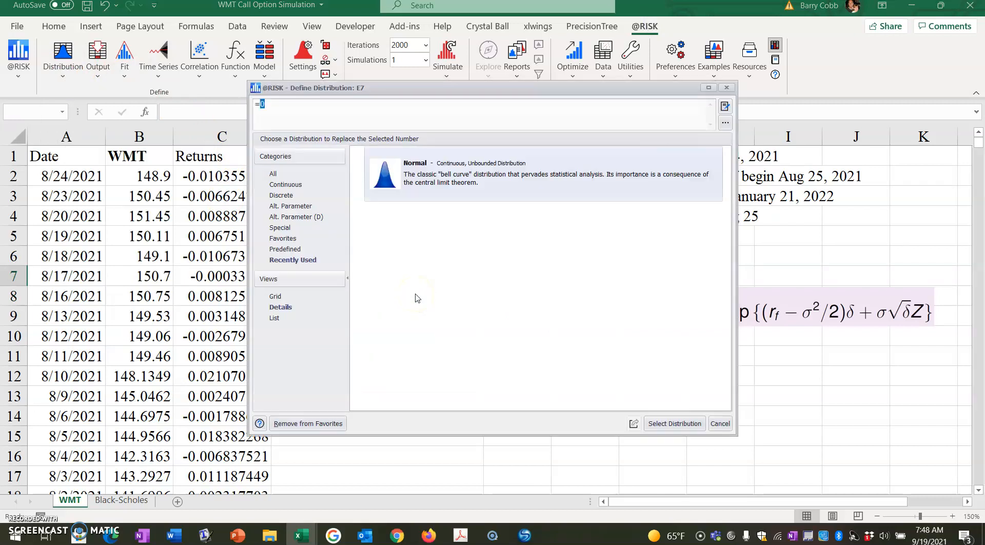
left_click(287, 185)
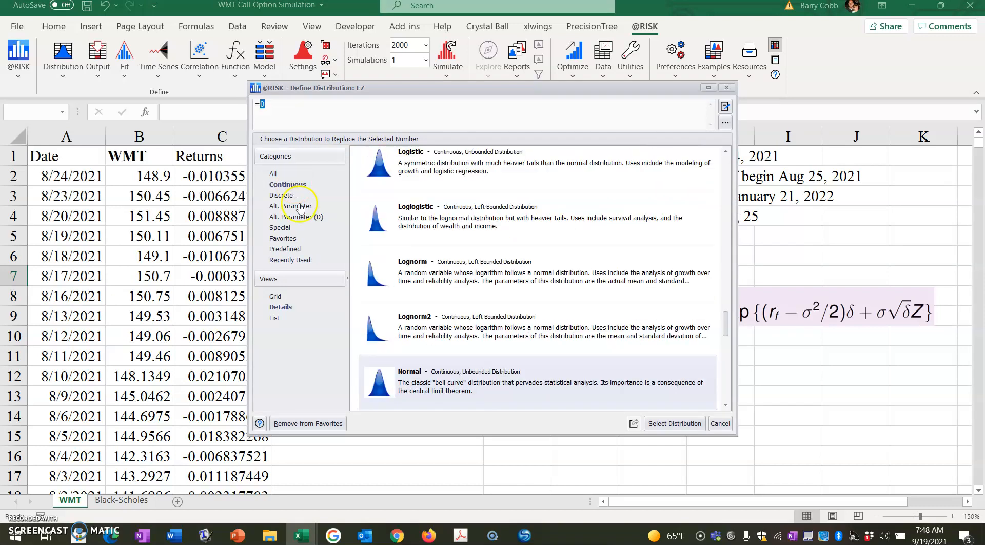
left_click(665, 424)
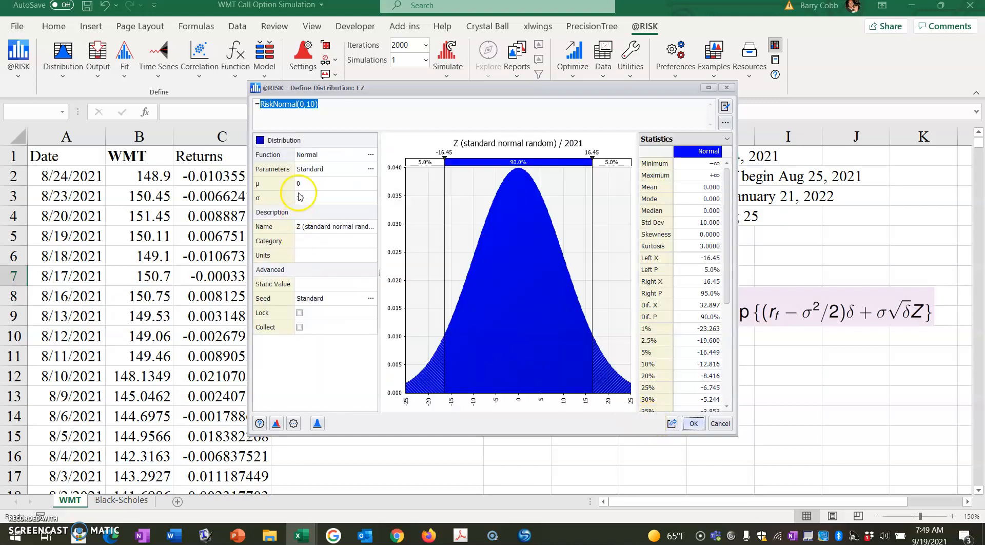
left_click(303, 197)
type("1")
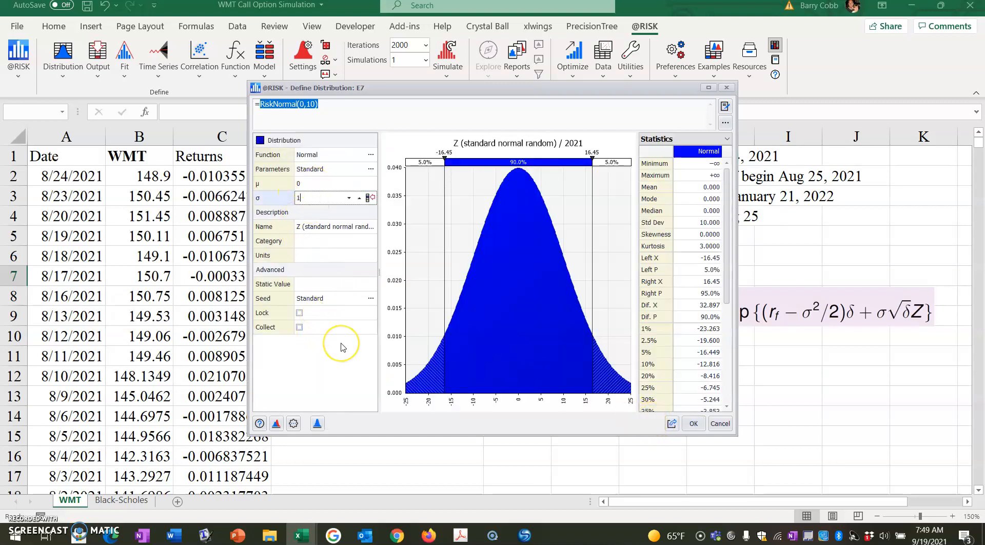
left_click(693, 424)
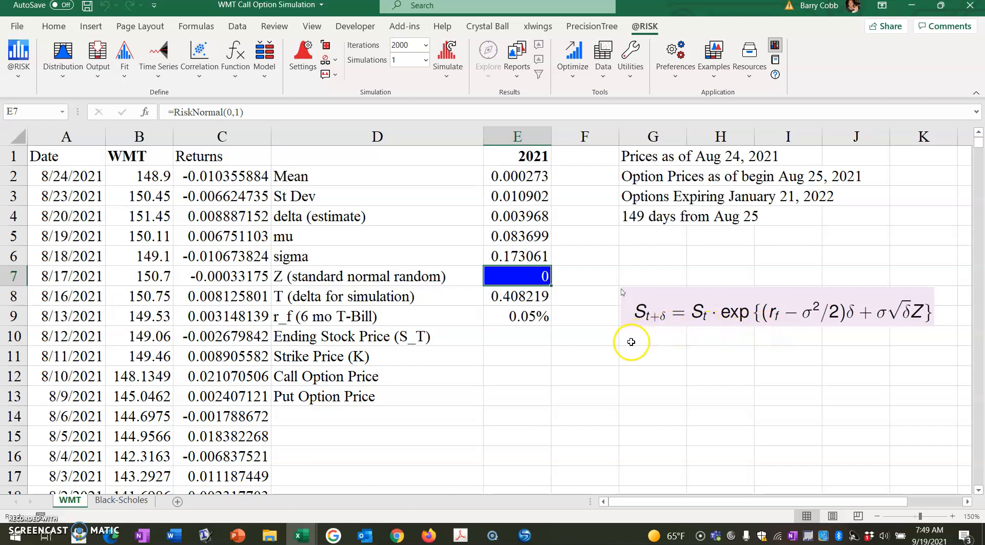
Step: Move the formula picture up slightly and begin the ending stock price formula in E10 with =B2*exp((E9-E6^2/2)*E8
left_click_drag(656, 291, 655, 251)
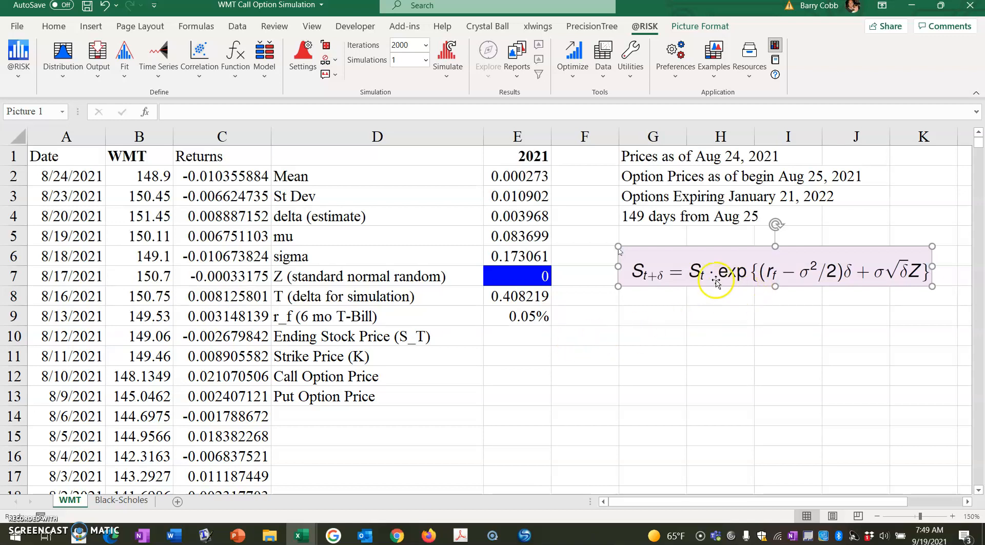
left_click(516, 328)
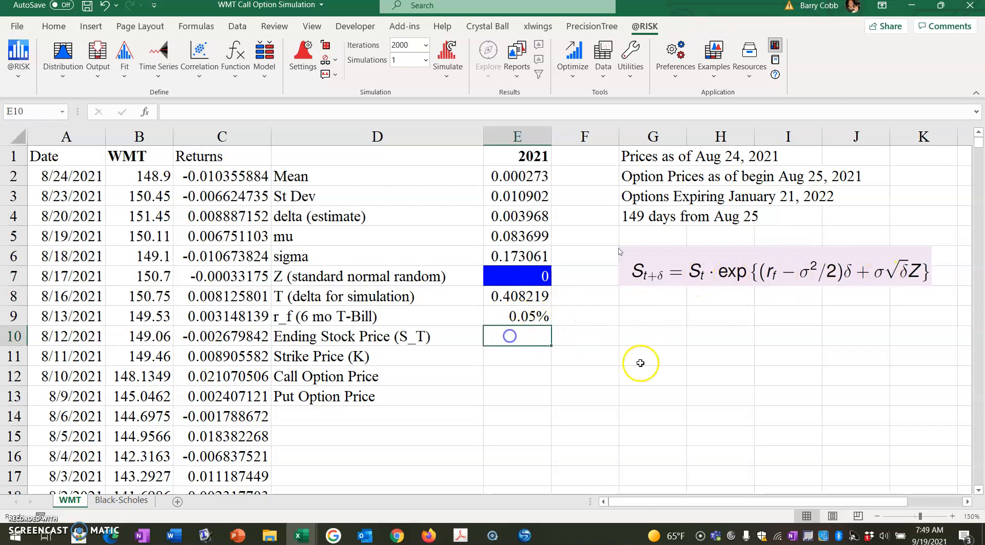
type("=")
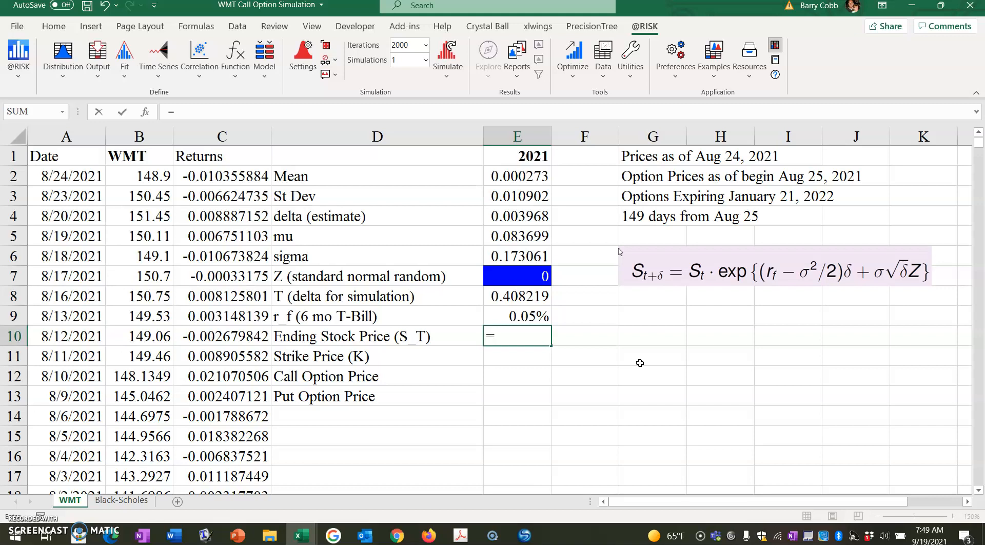
left_click(136, 177)
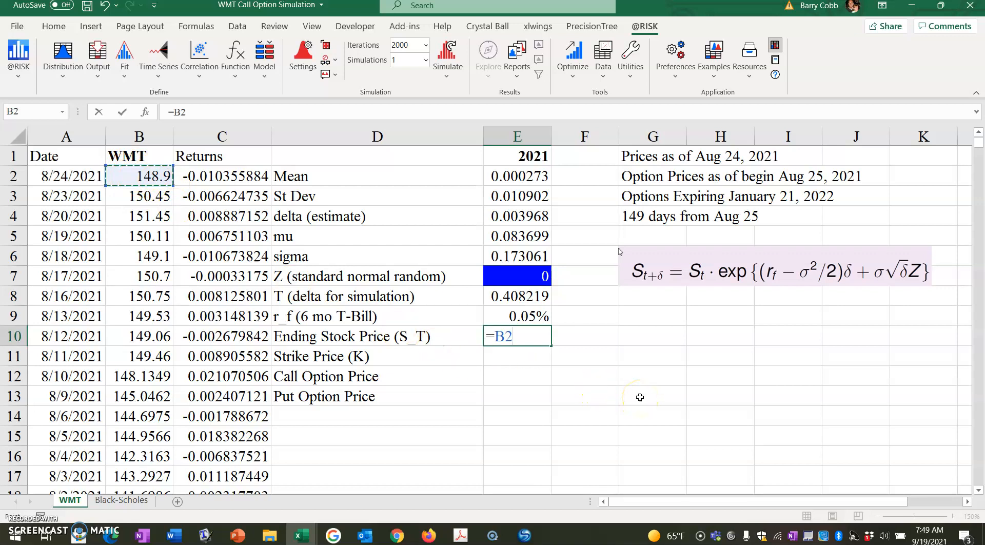
type("*exp((")
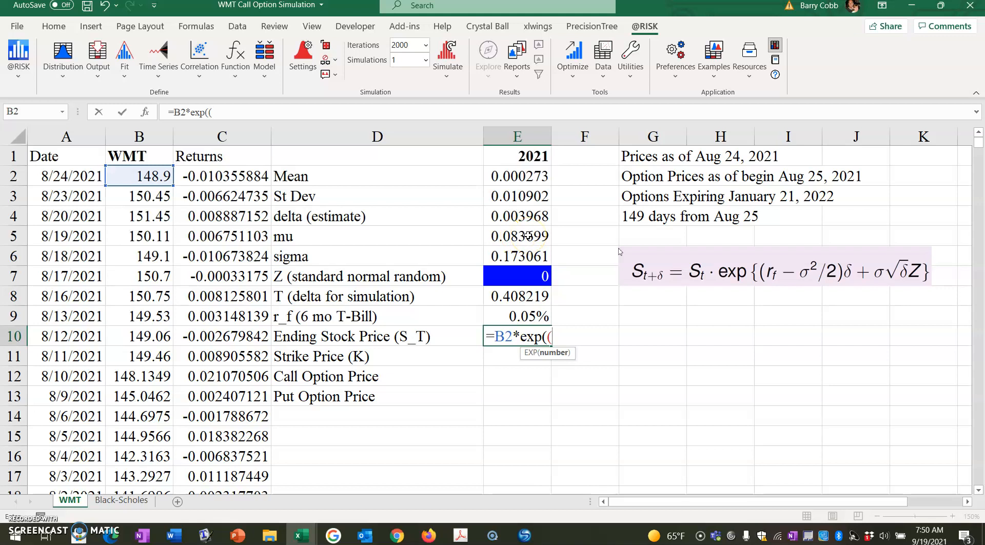
left_click(531, 317)
type("-")
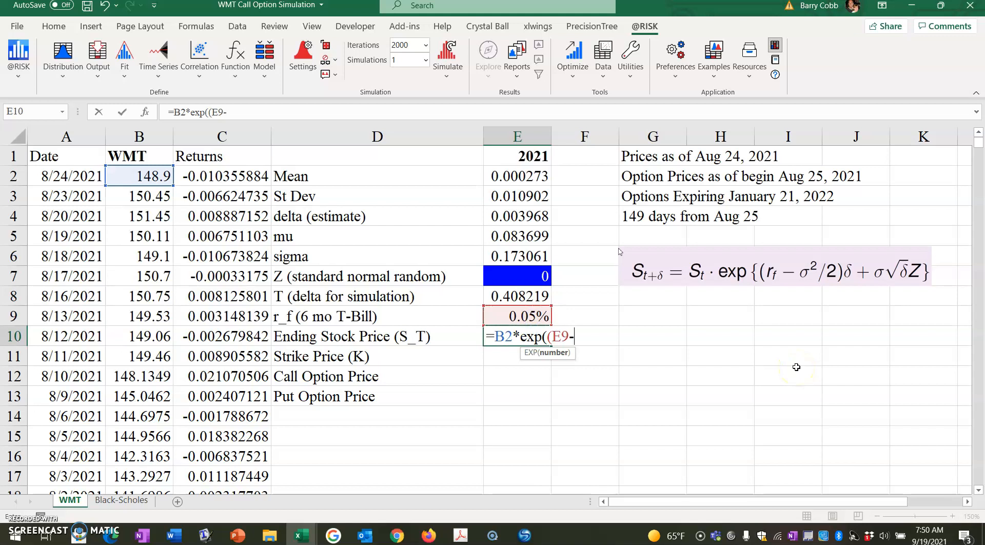
left_click(536, 259)
type("^2/2")
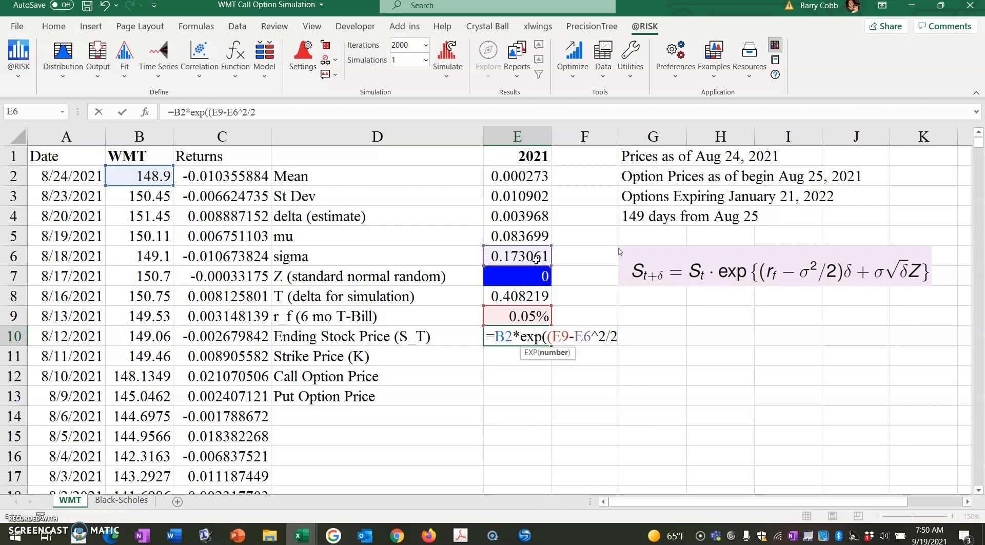
type(")*")
left_click(515, 297)
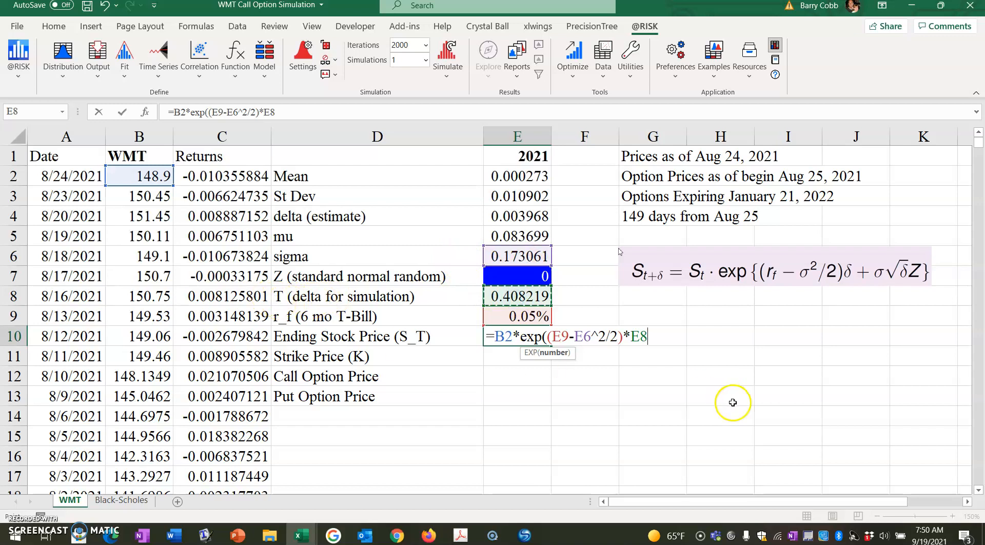
Step: Complete the ending stock price formula in E10 by adding the volatility term +E6*sqrt(E8)*E7 inside the exponential
type("+")
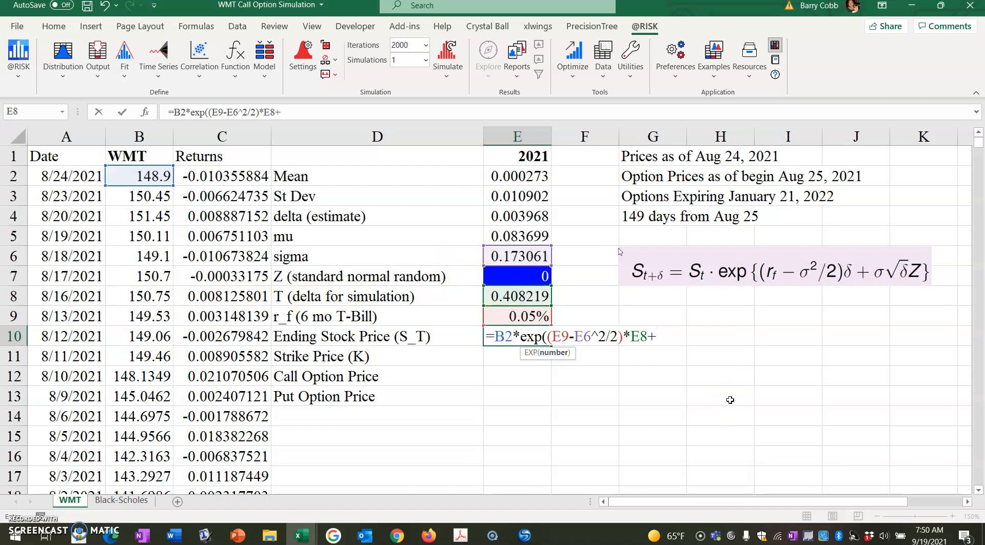
left_click(507, 257)
type("*sqrt(")
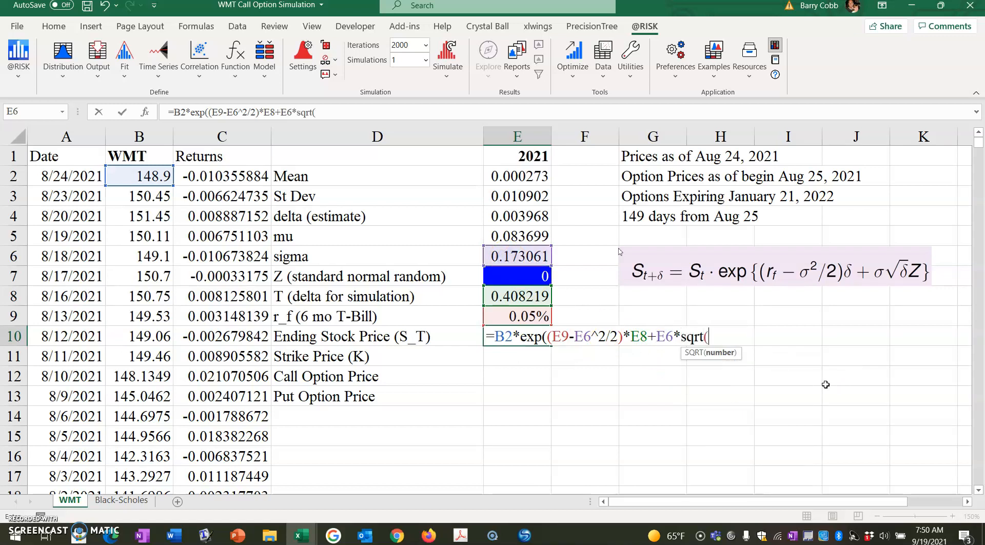
left_click(522, 296)
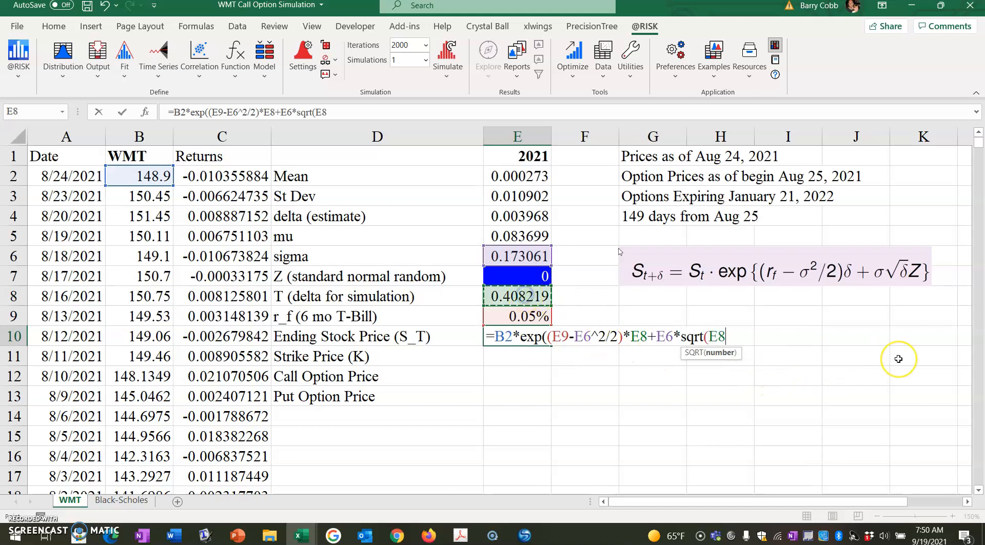
type(")")
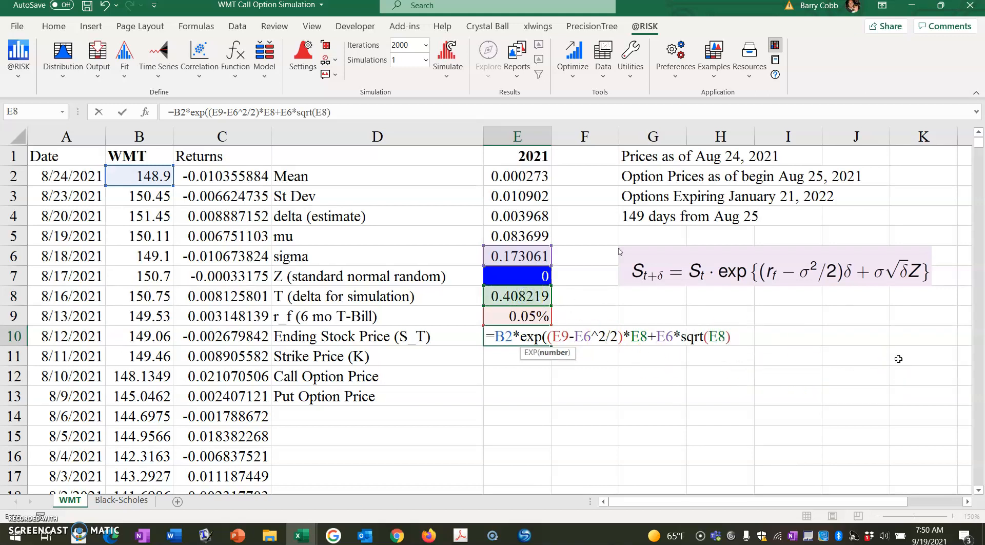
type("*")
left_click(545, 276)
type(")")
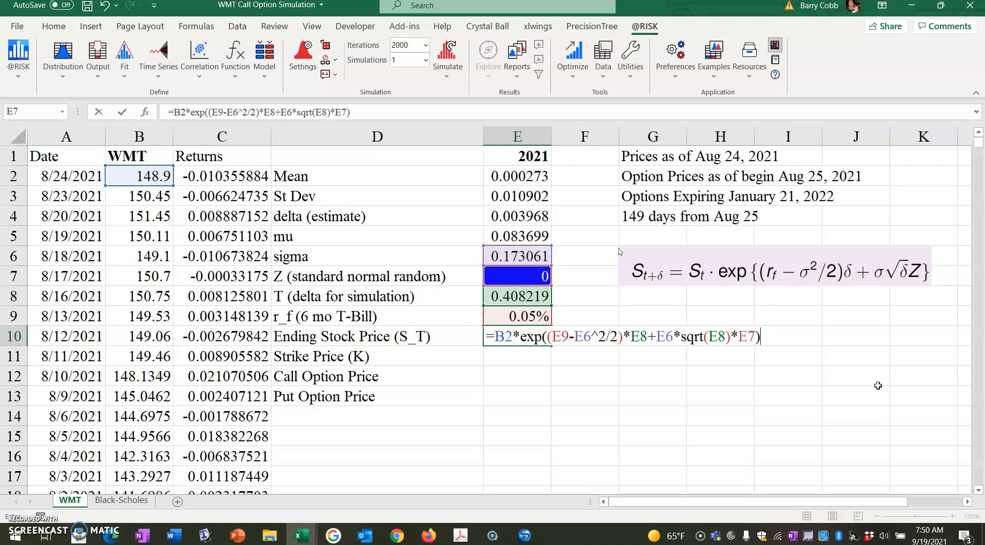
key("Return")
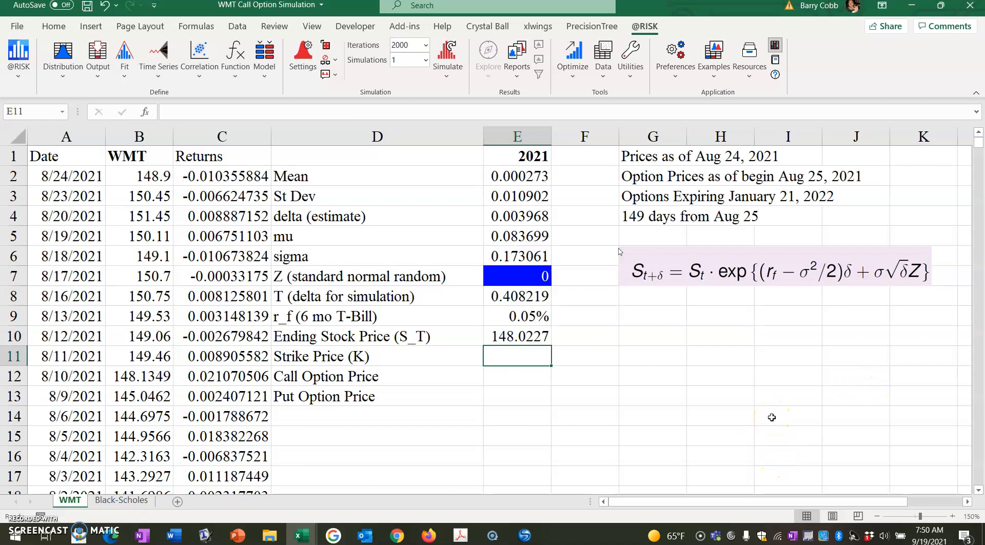
Step: Set the strike price K in cell E11 to 150
type("150")
key("Return")
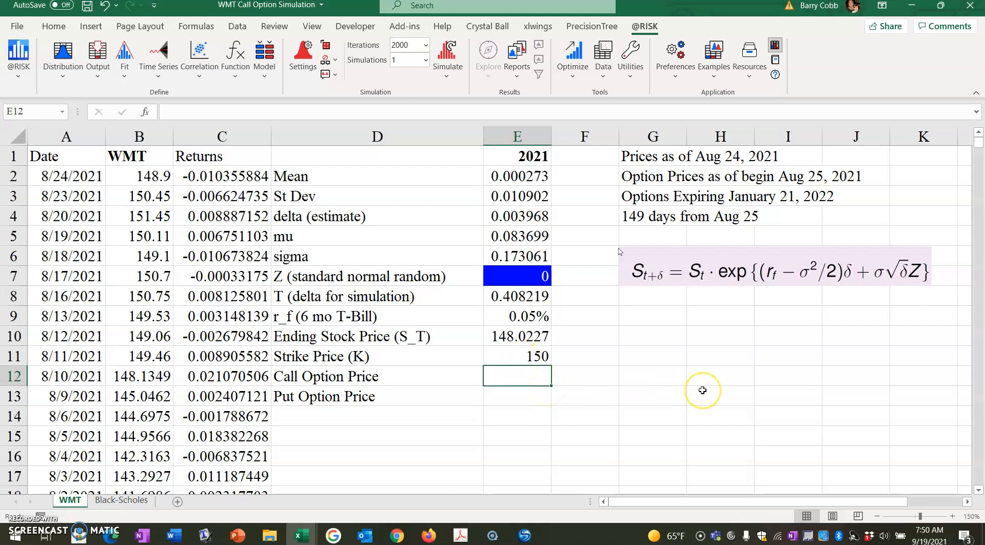
type("=")
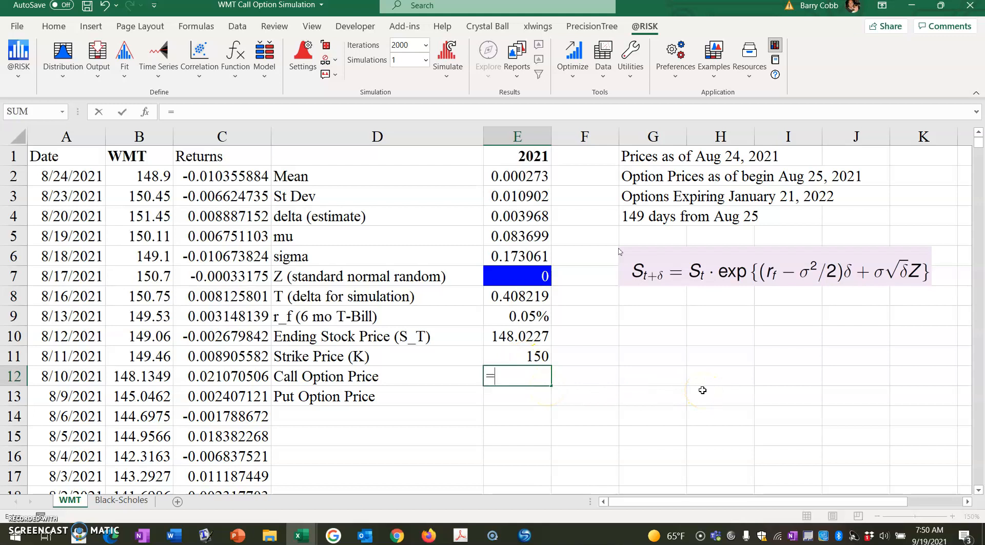
type("MAC")
key("BackSpace")
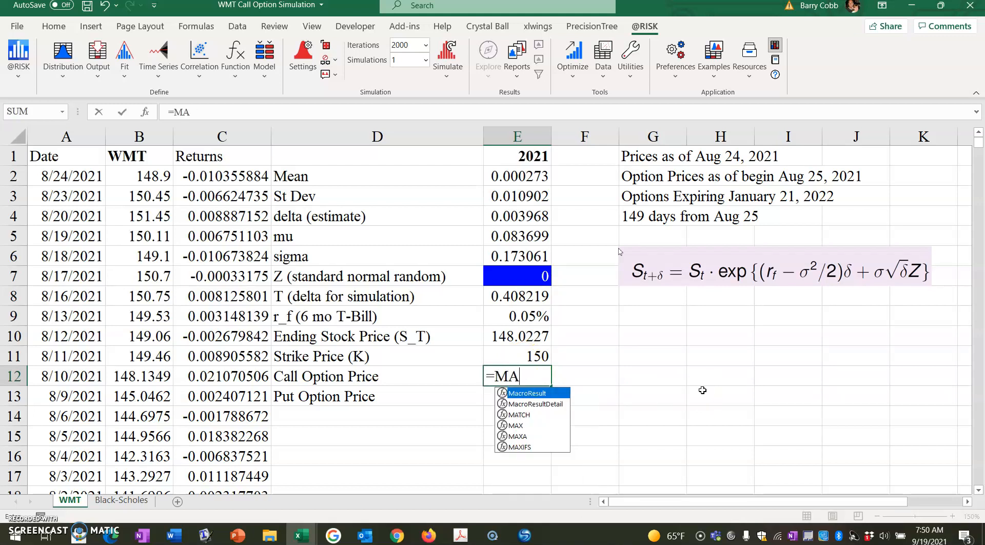
key("Escape")
key("Escape")
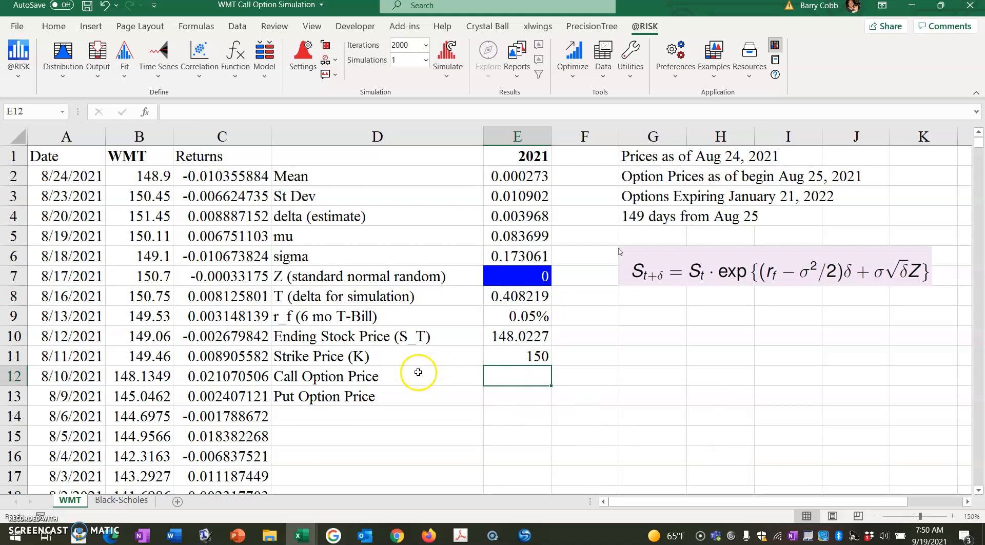
Step: Rename the labels in cells D12 and D13 to "Call Option Payoff" and "Put Option Payoff"
left_click(418, 373)
double_click(229, 112)
type("Payo")
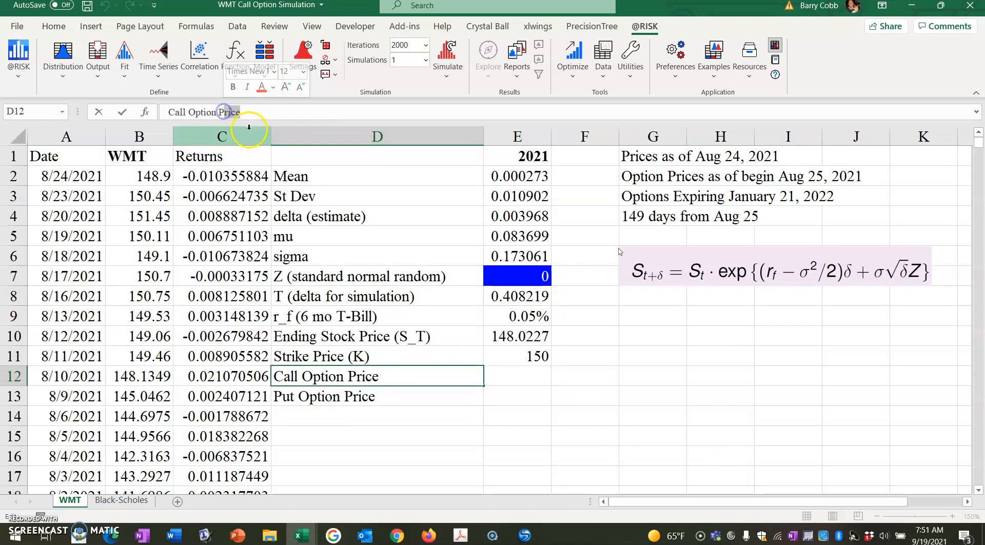
type("ff")
key("Return")
left_click_drag(248, 113, 222, 114)
type("ayoff")
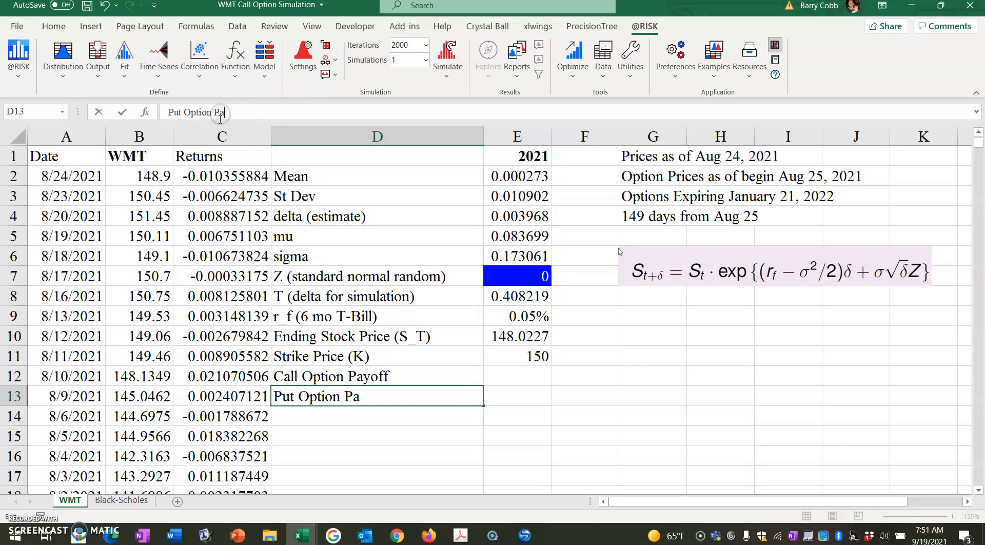
key("Return")
Step: Begin the call option payoff formula in cell E12 with =MAX(0,E10-E11)
left_click(532, 374)
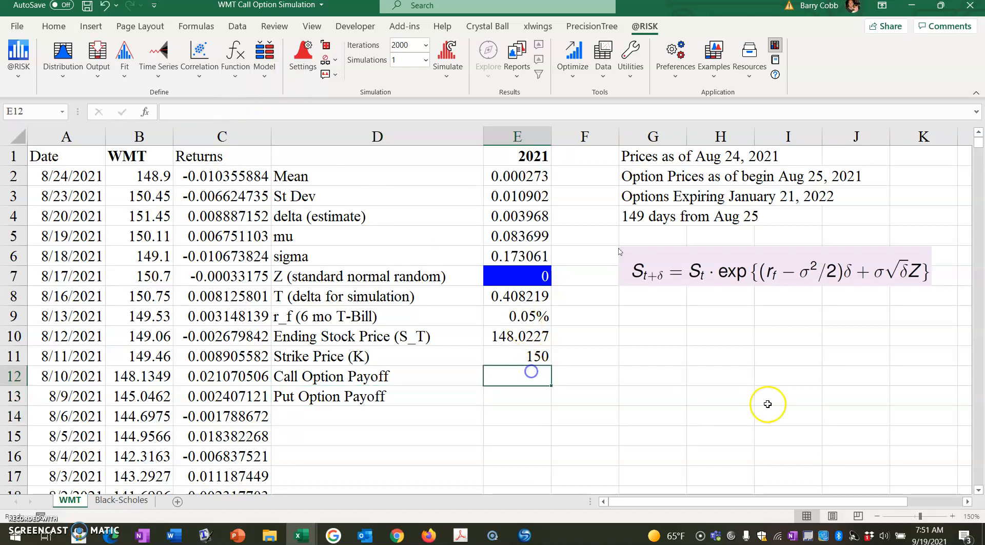
type("=MAX*")
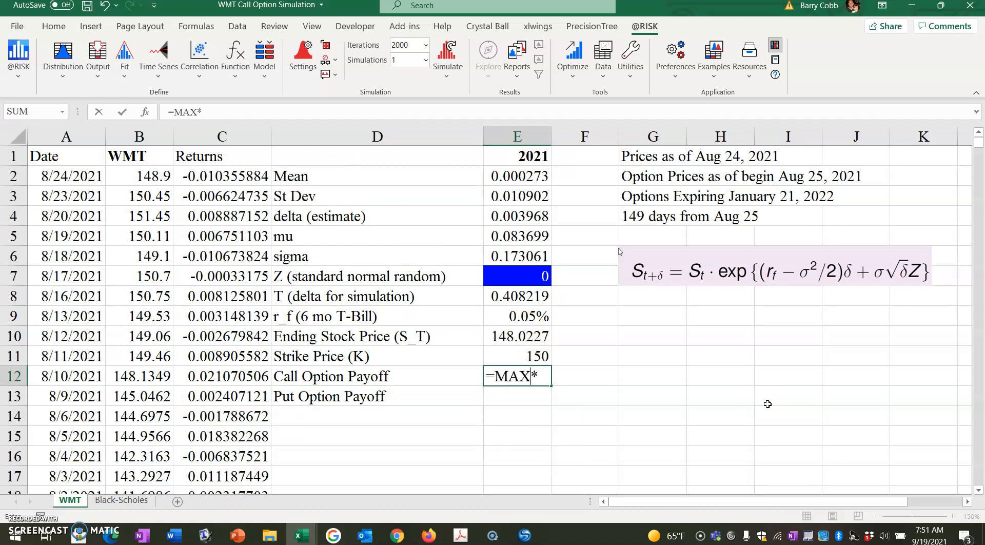
key("BackSpace")
type("(9")
key("BackSpace")
type("0,")
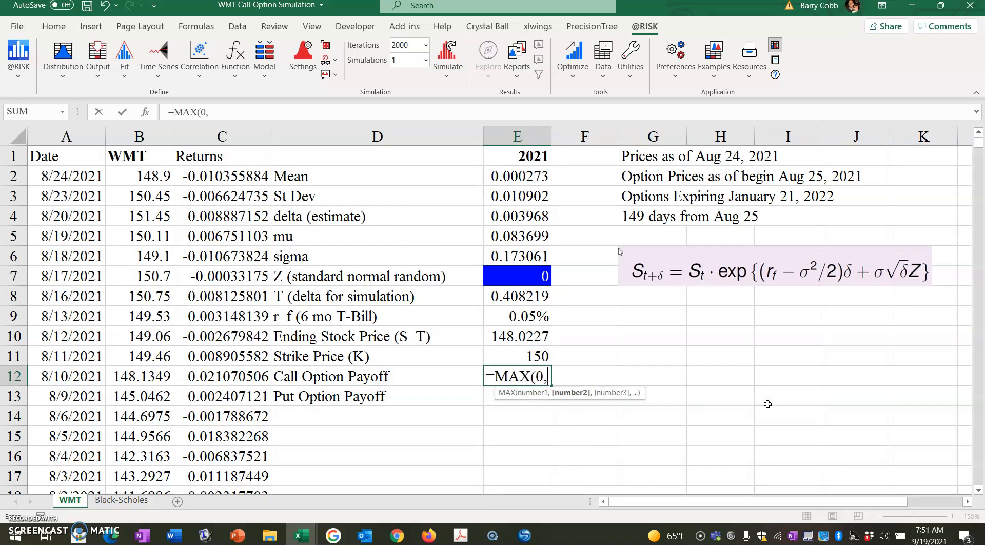
left_click(525, 340)
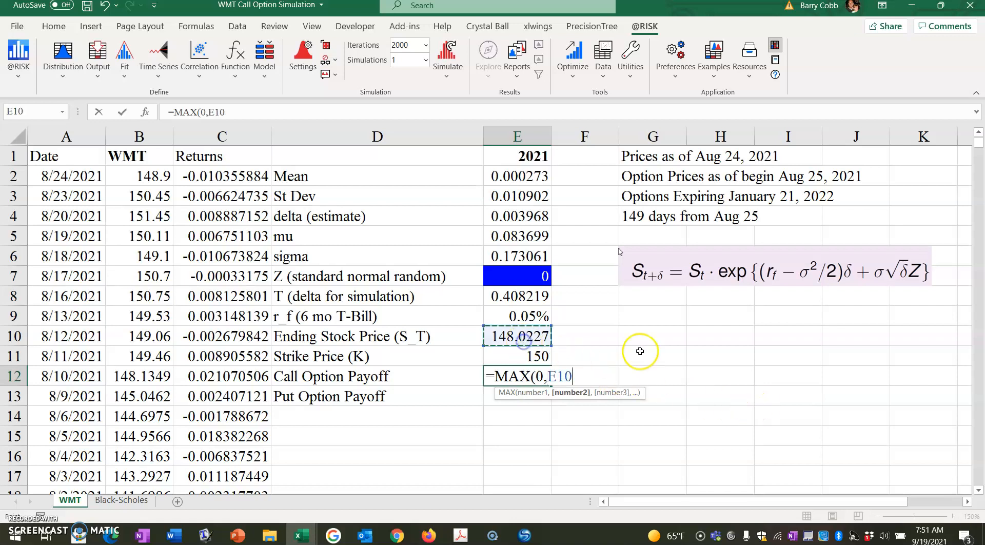
type("-")
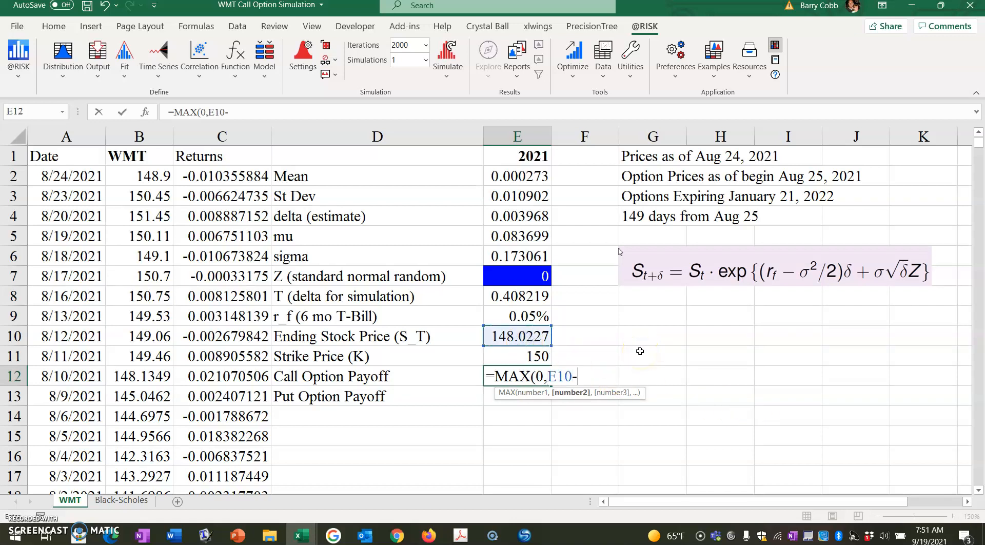
left_click(528, 356)
type(")")
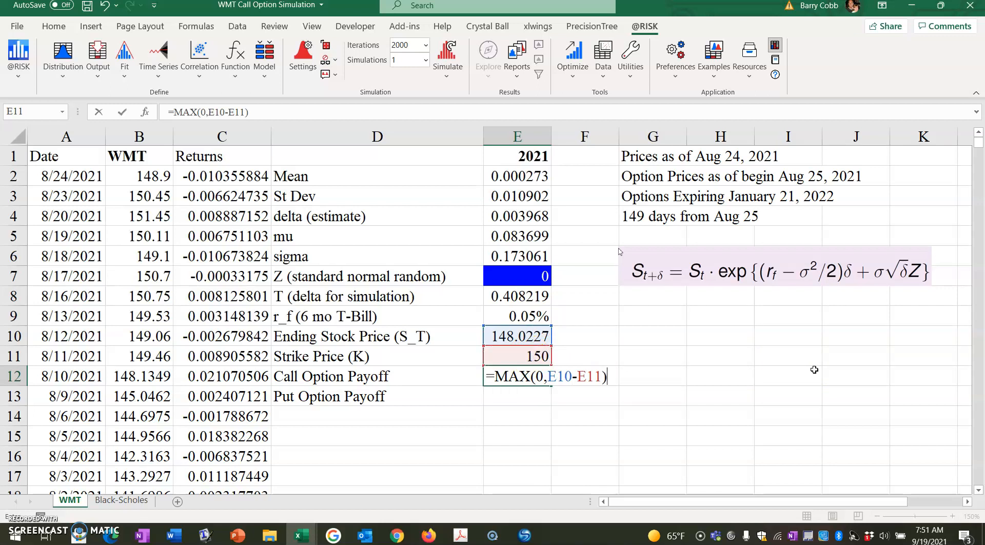
Step: Complete the call option payoff formula in E12 by multiplying it by the discount factor exp(-E8*E9)
type("*exp(-")
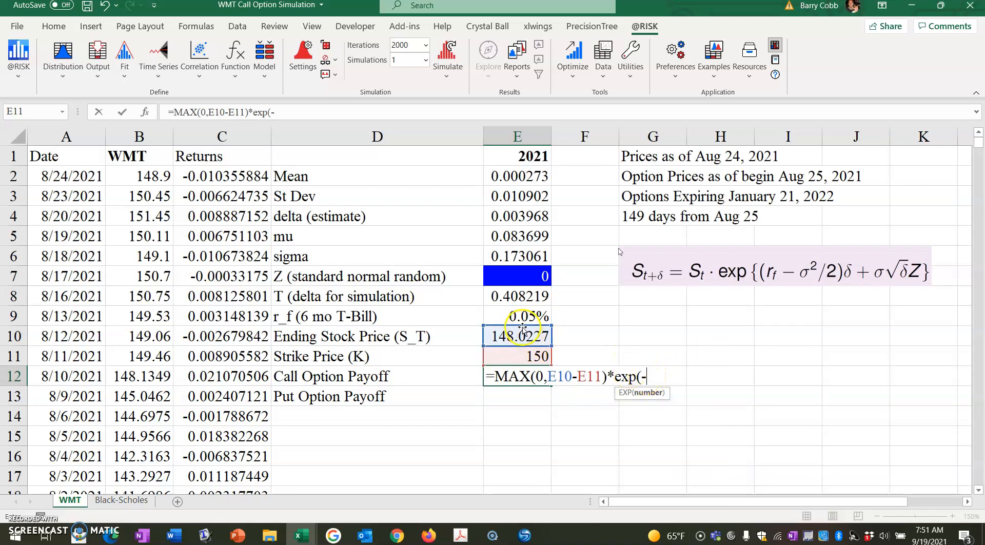
left_click(518, 297)
type("*")
left_click(548, 317)
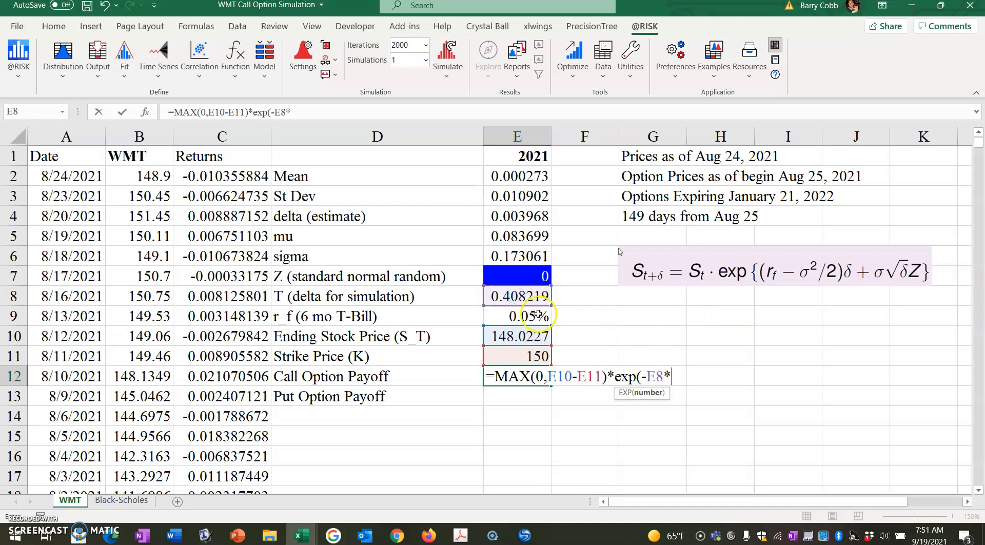
type(")")
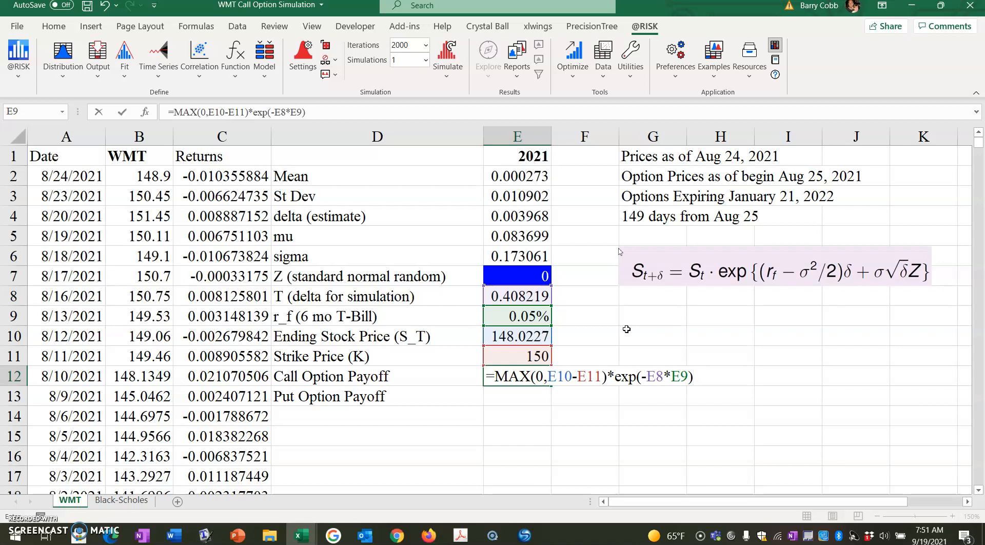
key("Return")
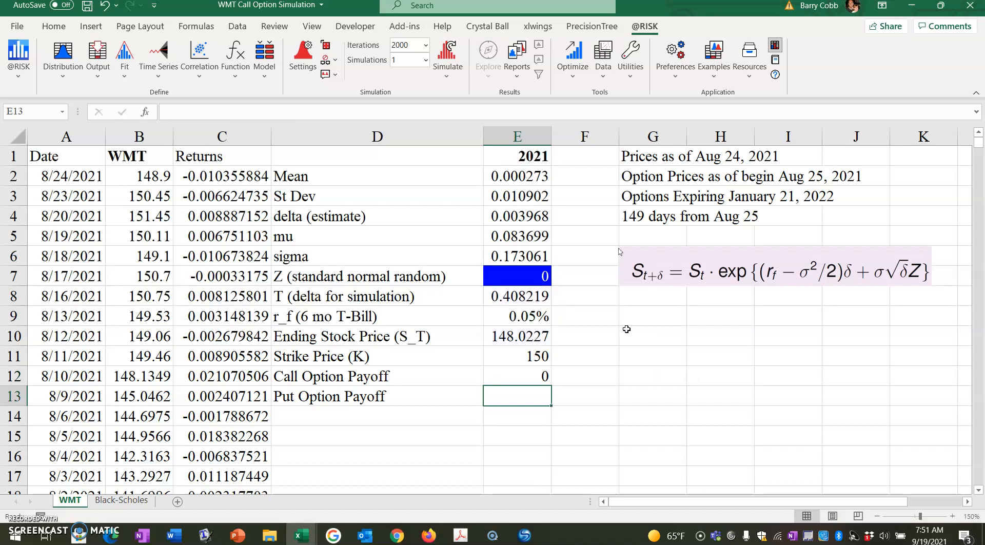
Step: Enter the discounted put option payoff formula =MAX(0,E11-E10)*exp(-E8*E9) in cell E13
type("=")
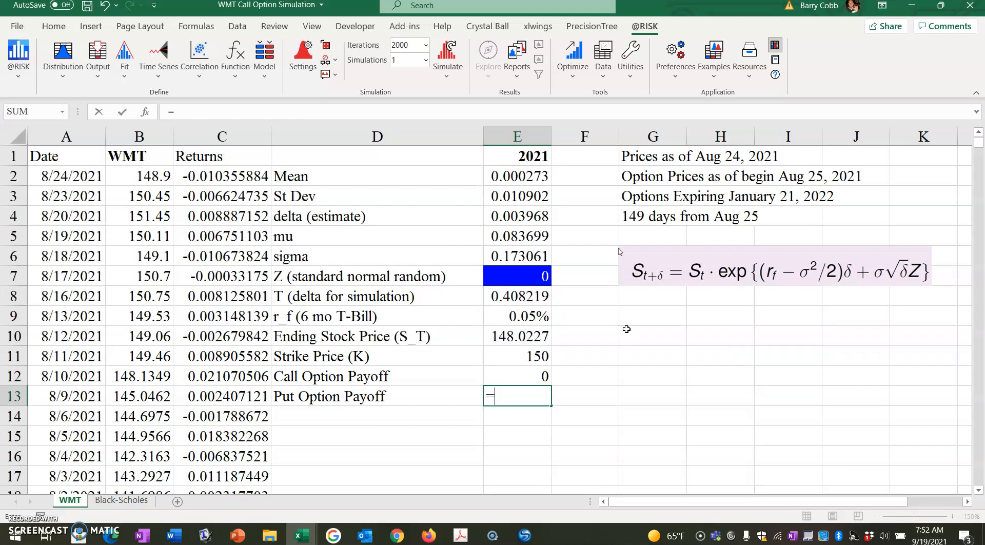
type("MAX(0,")
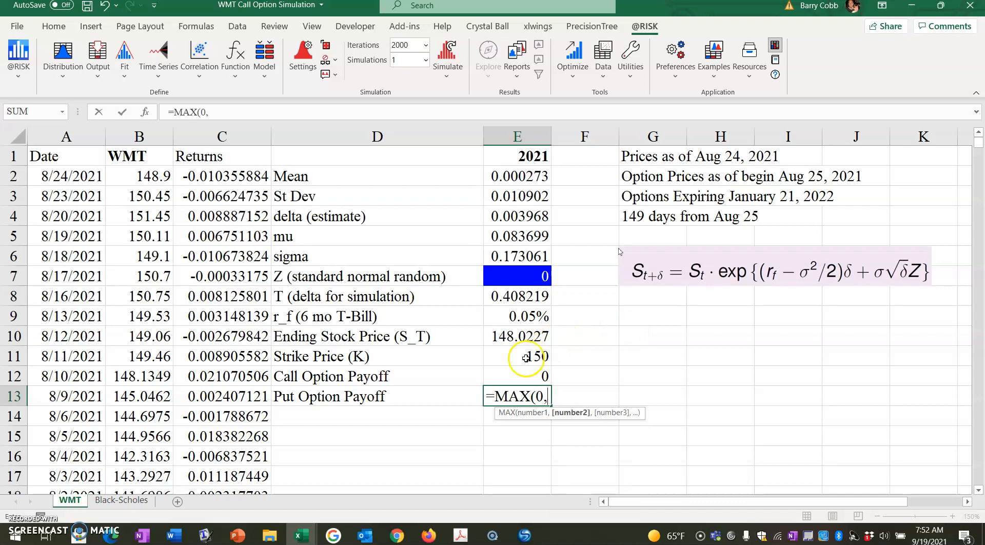
left_click(509, 358)
type("-")
left_click(534, 337)
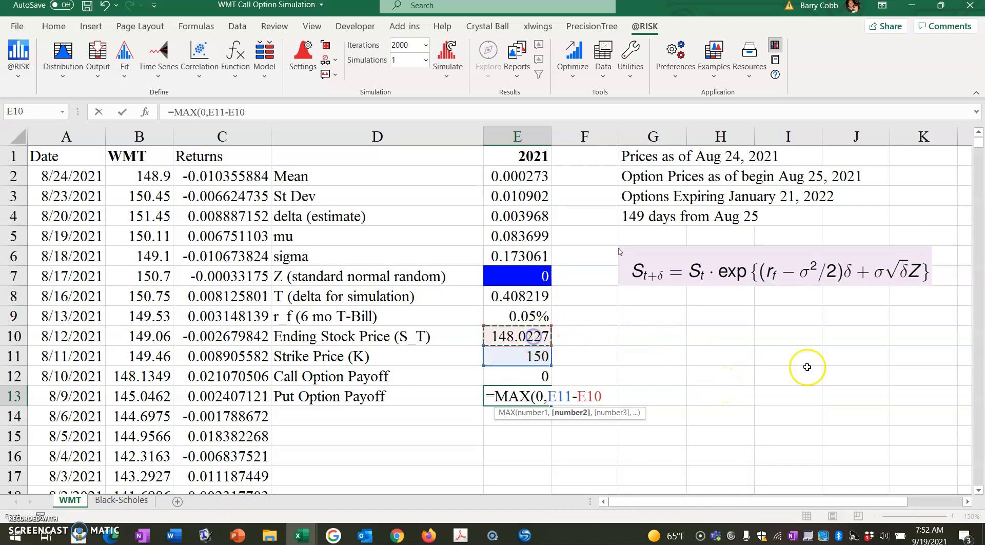
type(")*exp(-")
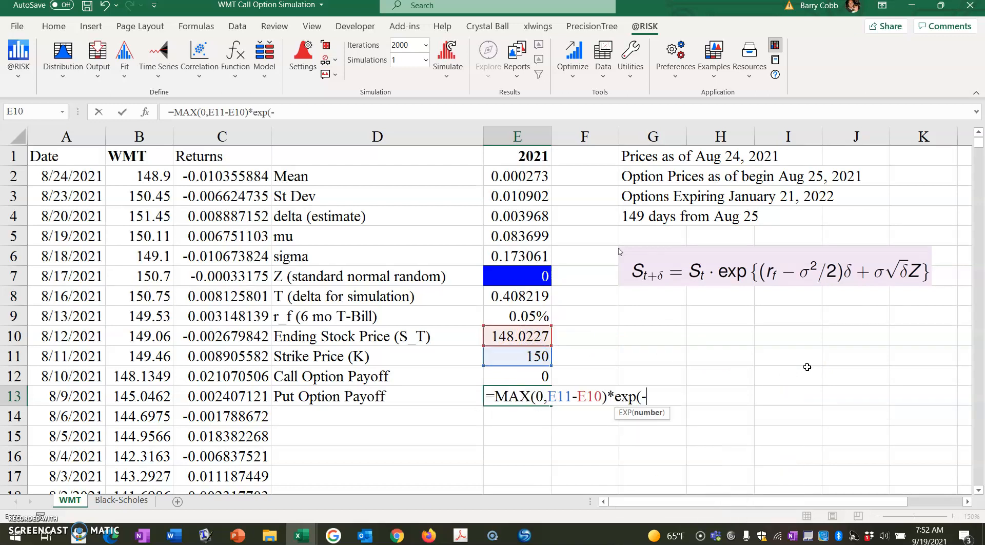
left_click(538, 296)
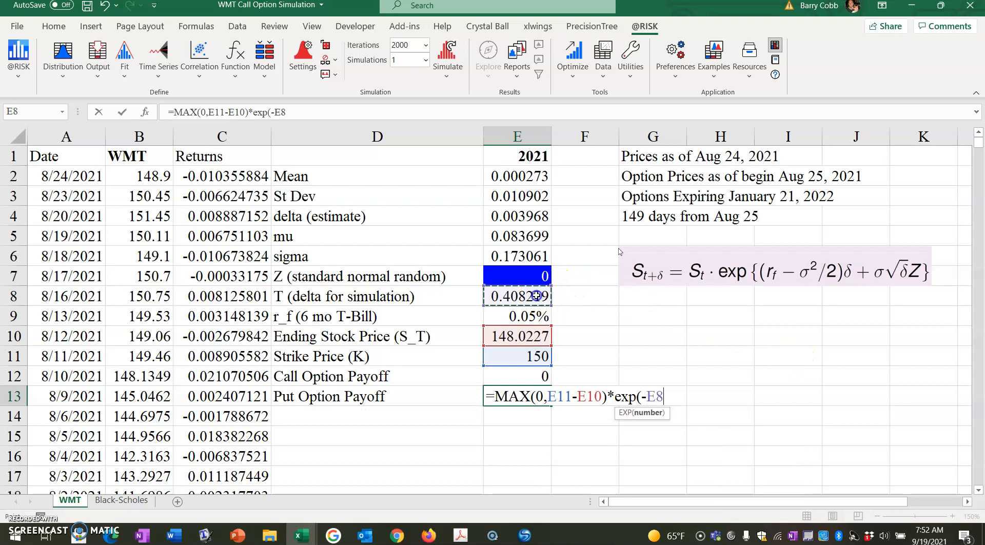
type("*")
left_click(528, 316)
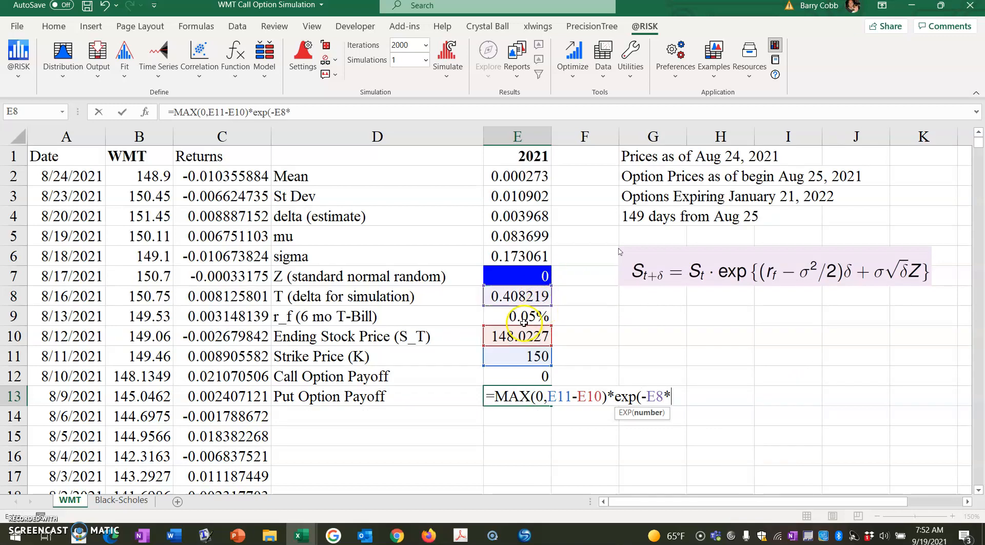
type(")")
key("Return")
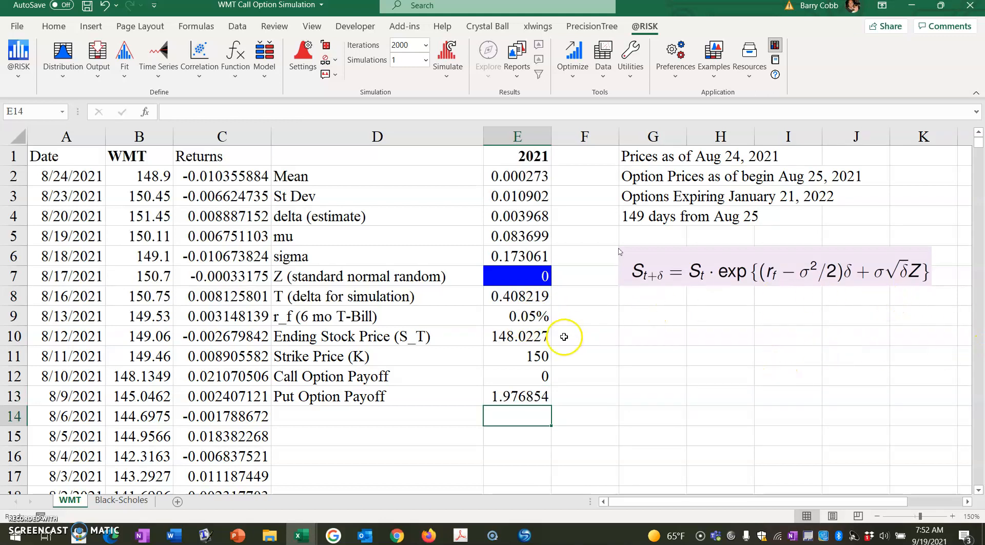
left_click(532, 376)
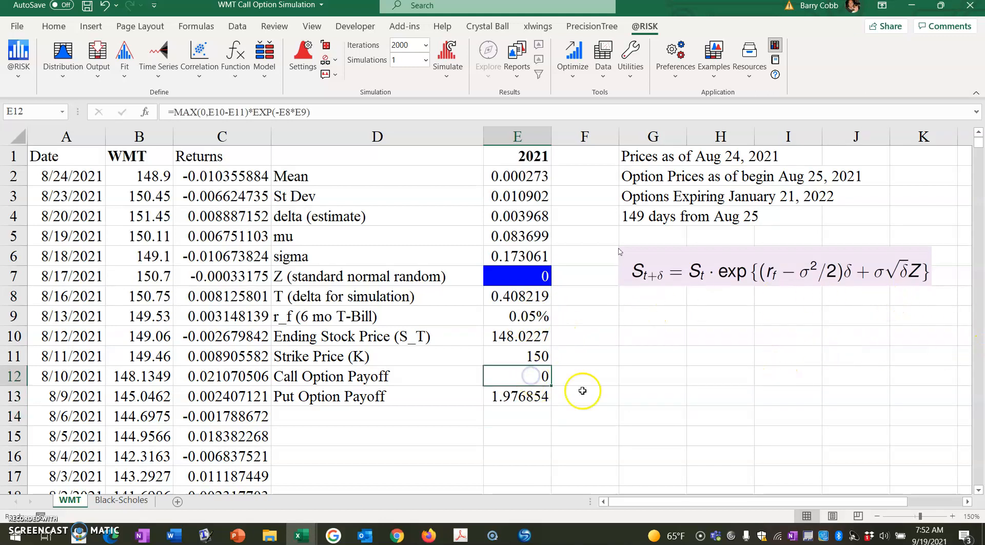
left_click(102, 77)
left_click(115, 95)
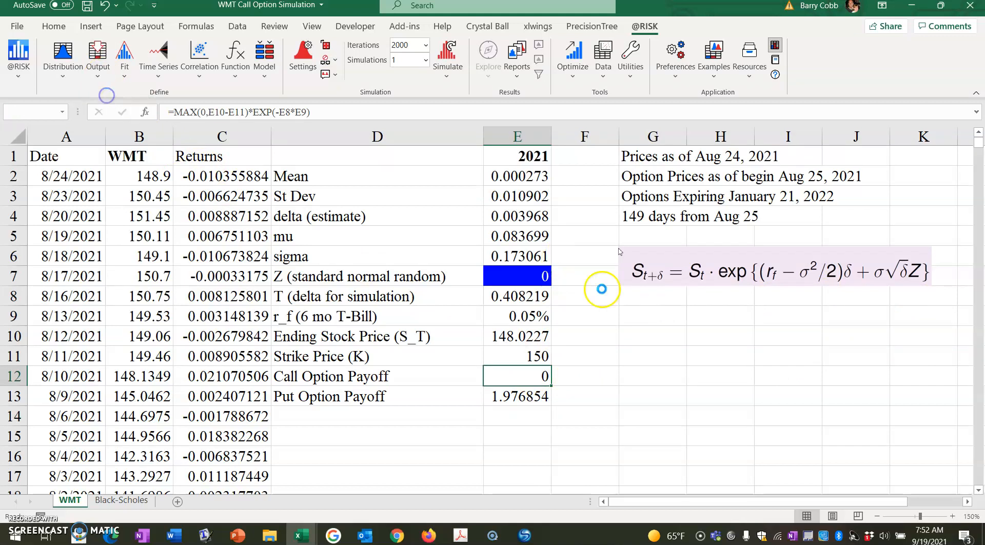
type("Call Option Payoff")
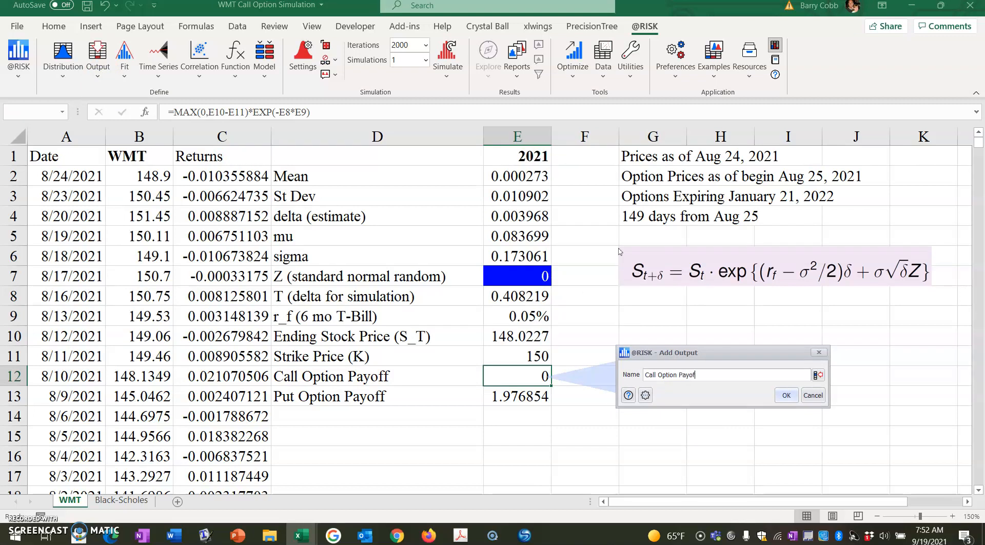
left_click(787, 396)
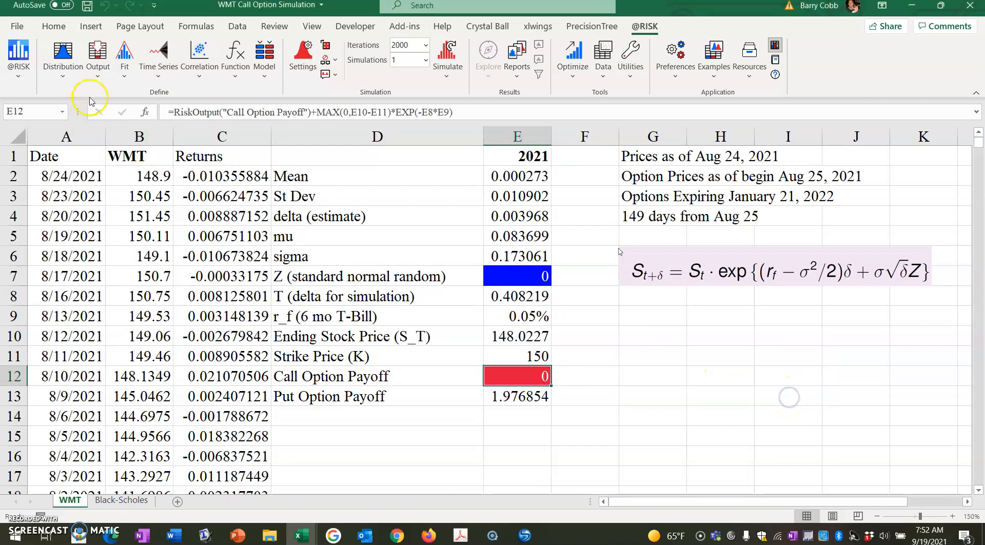
left_click(98, 77)
left_click(118, 95)
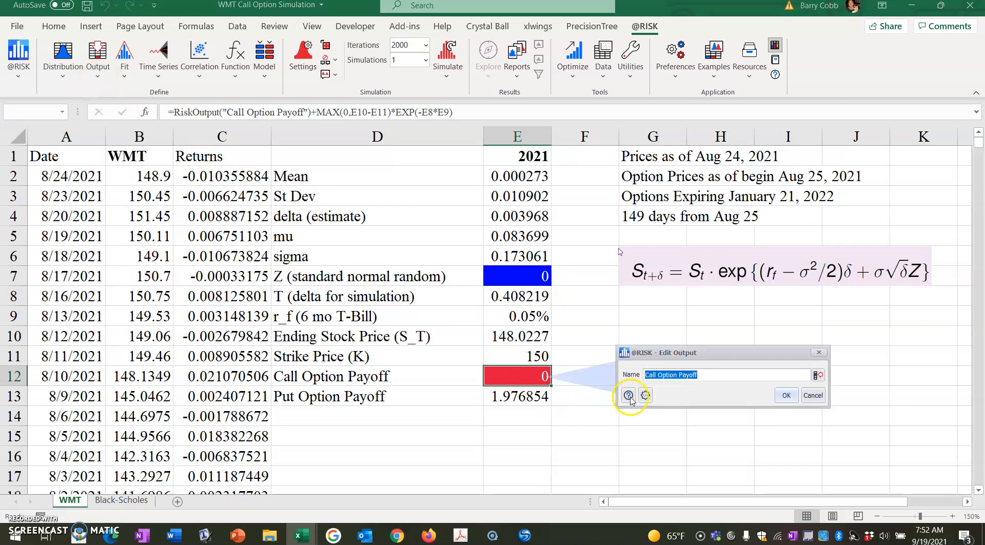
left_click(787, 395)
left_click(537, 398)
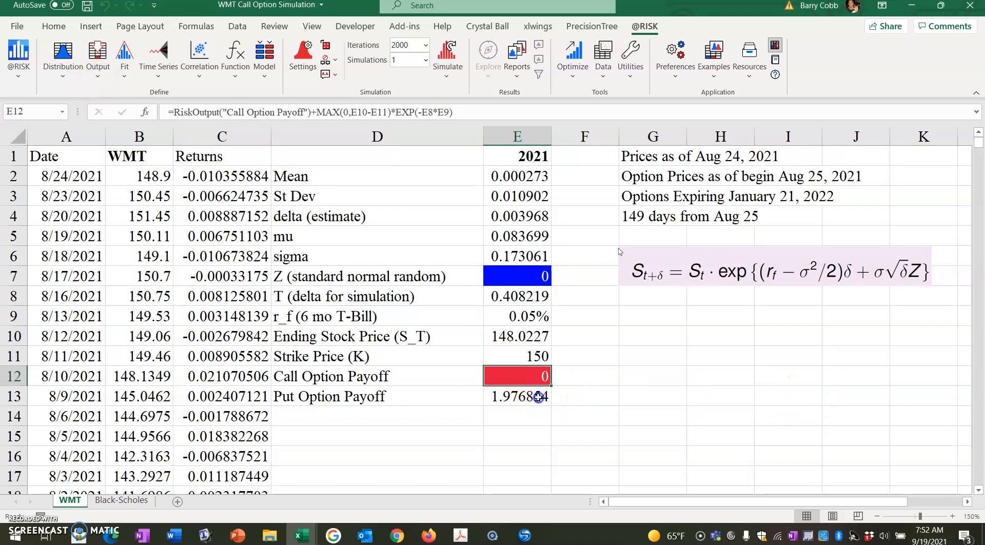
left_click(99, 76)
left_click(118, 95)
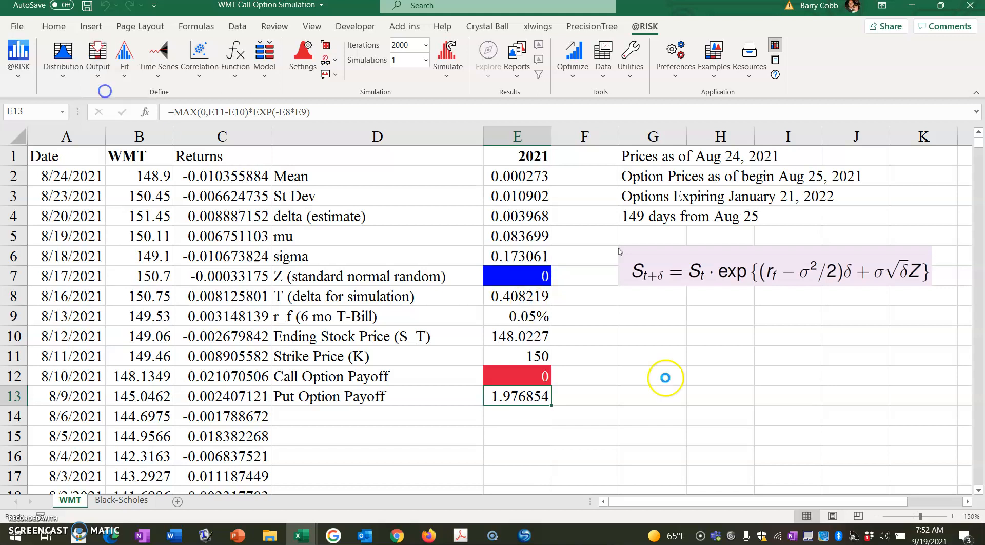
type("Put Option Payoff")
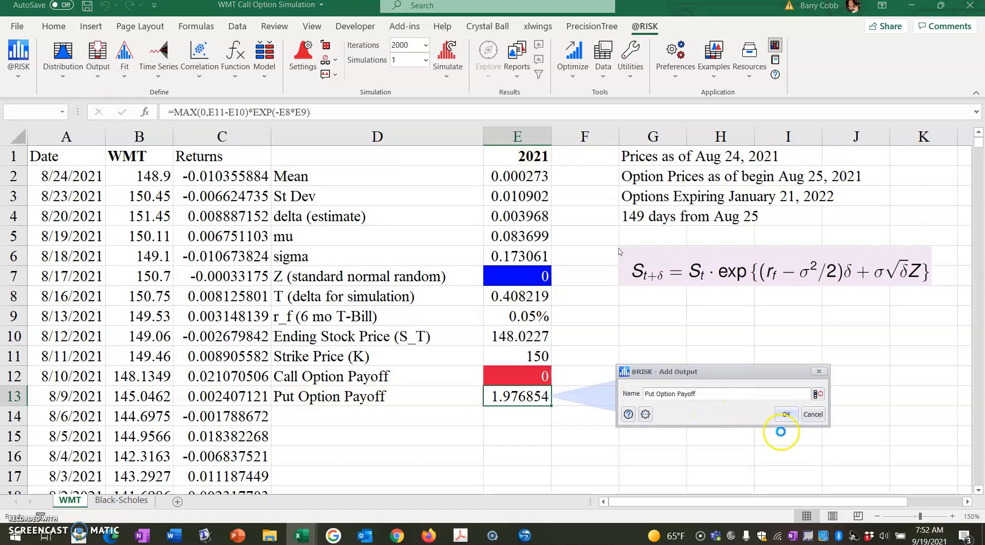
left_click(786, 414)
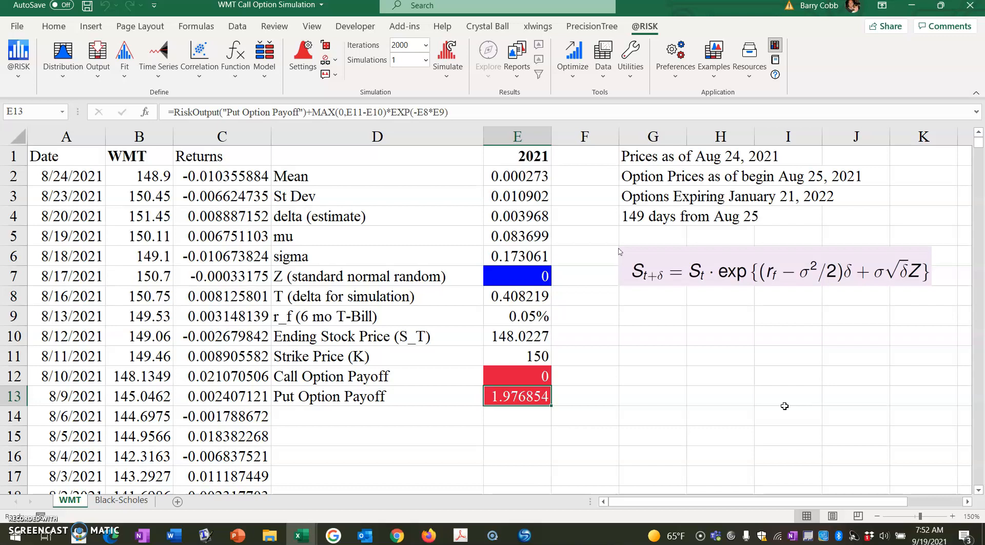
Step: Label cell F11, beside the strike price, as "Market"
left_click(580, 358)
type("Market")
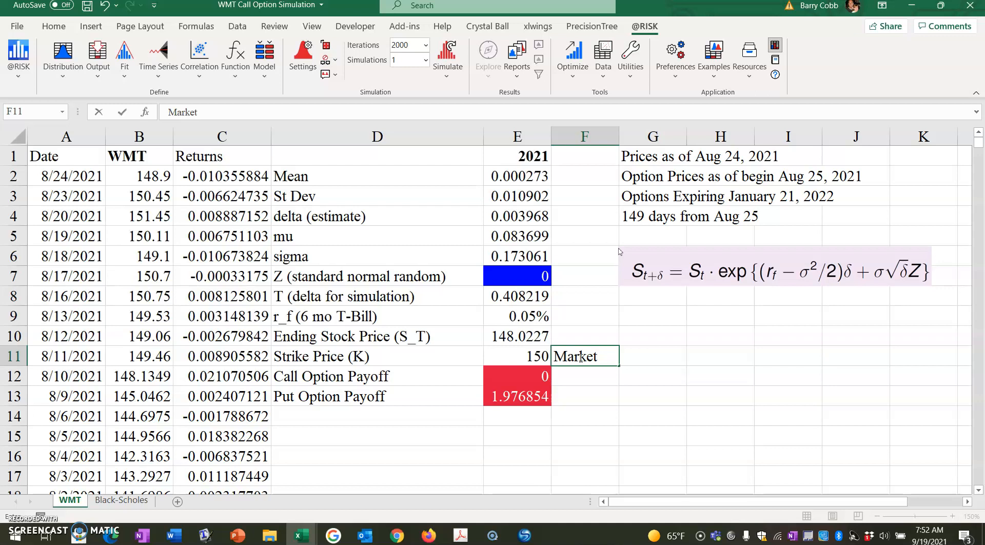
key("Return")
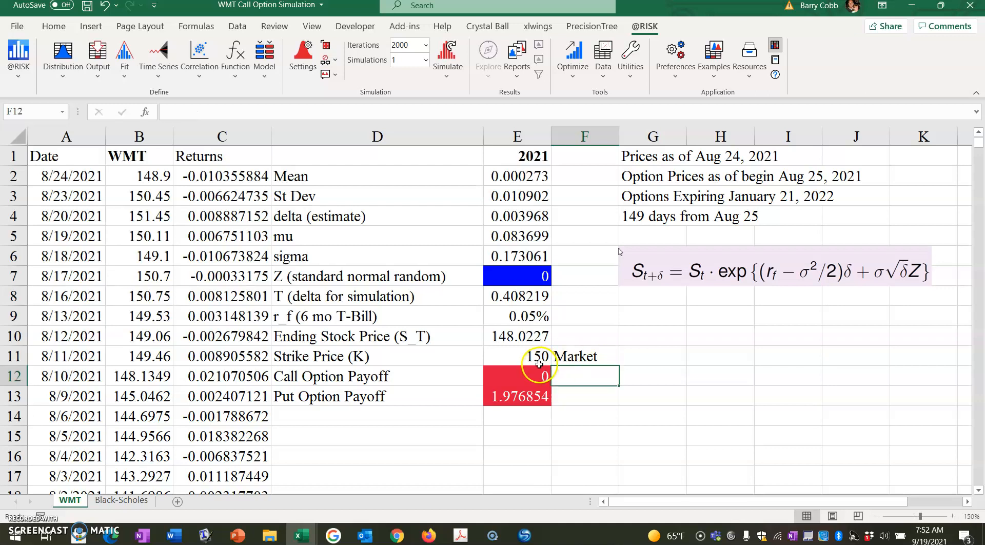
Step: Look up the last price of the 150-strike call in WMTOptions.pdf in Adobe Acrobat, and enter 6.1 in cell F12 of the Excel workbook
left_click(460, 535)
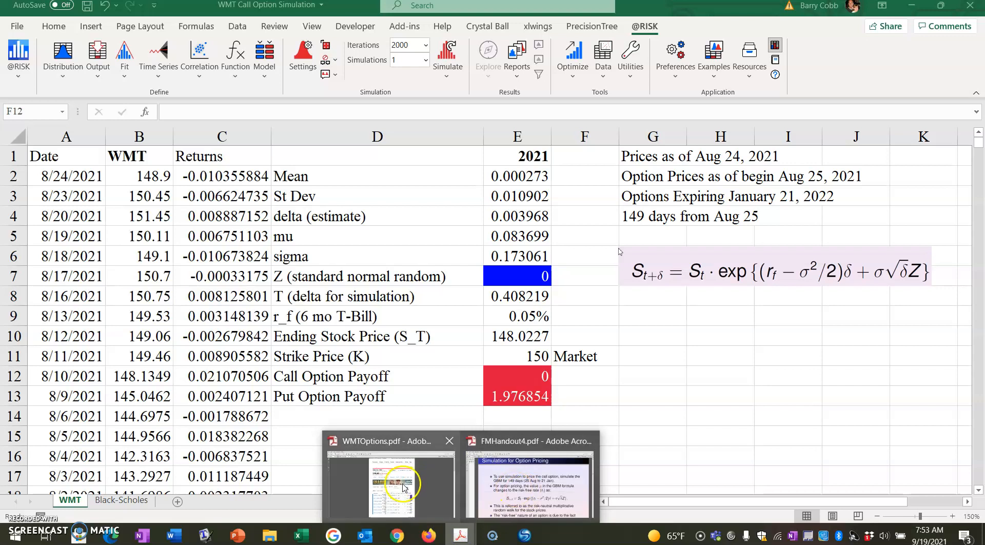
left_click(404, 488)
left_click(139, 50)
left_click(140, 50)
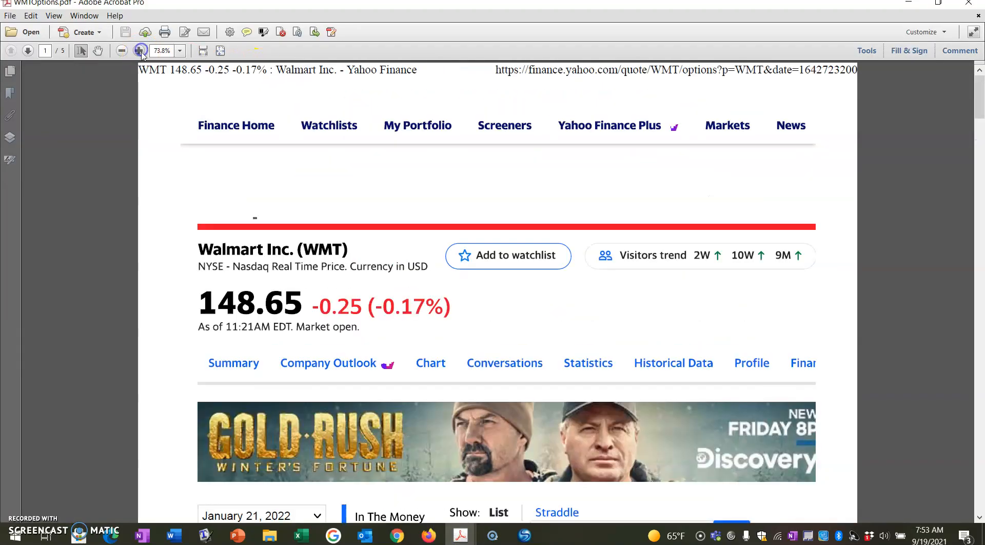
scroll(385, 308, "down", 12)
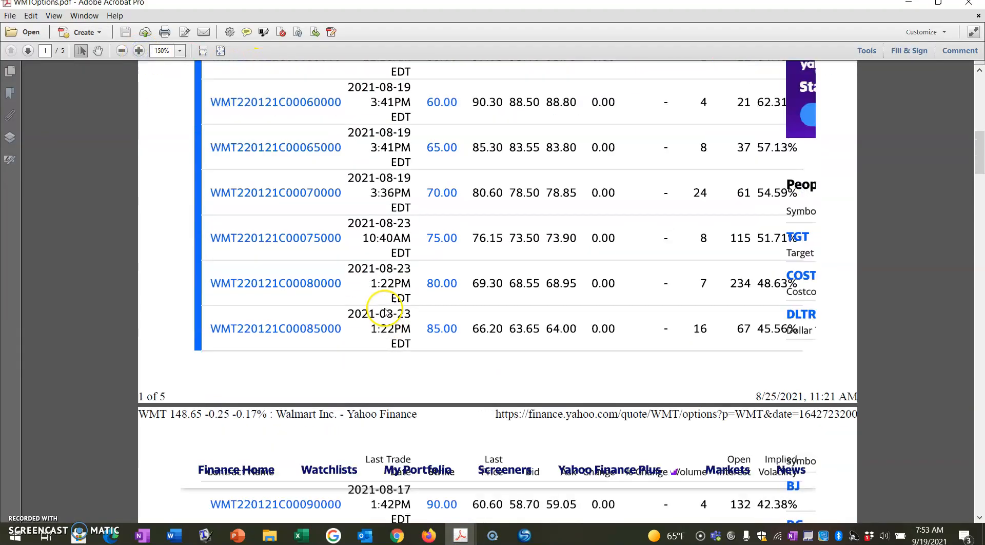
scroll(386, 312, "down", 12)
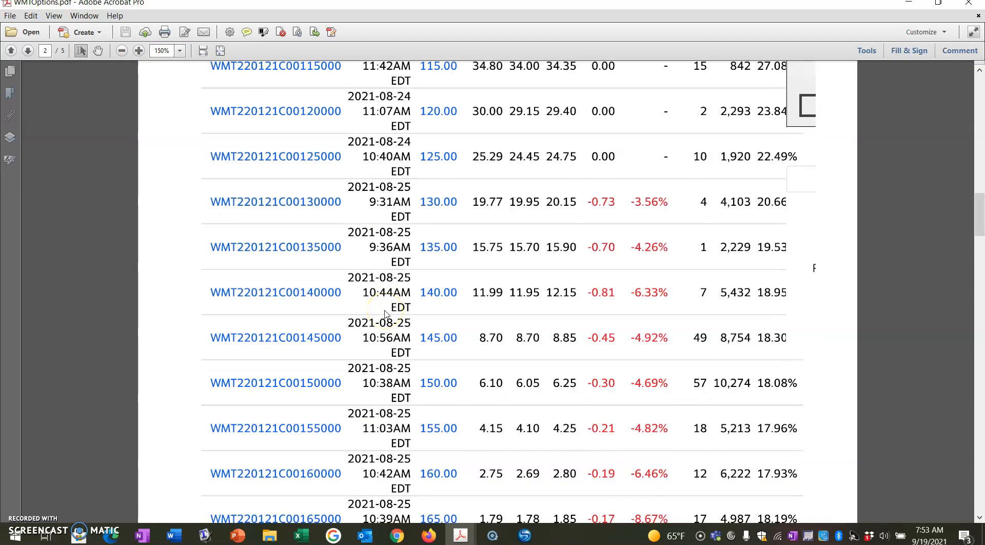
scroll(386, 314, "down", 3)
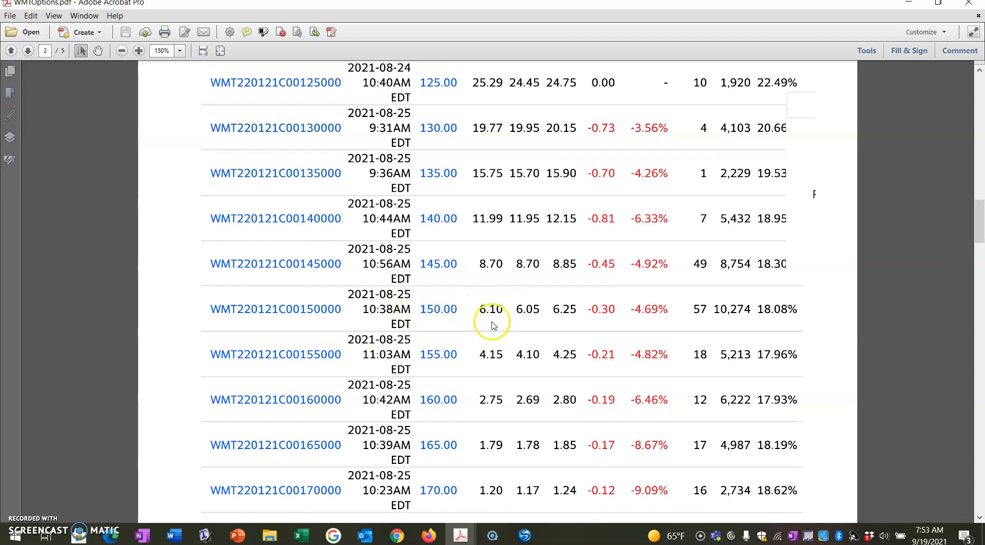
mouse_move(303, 538)
left_click(241, 477)
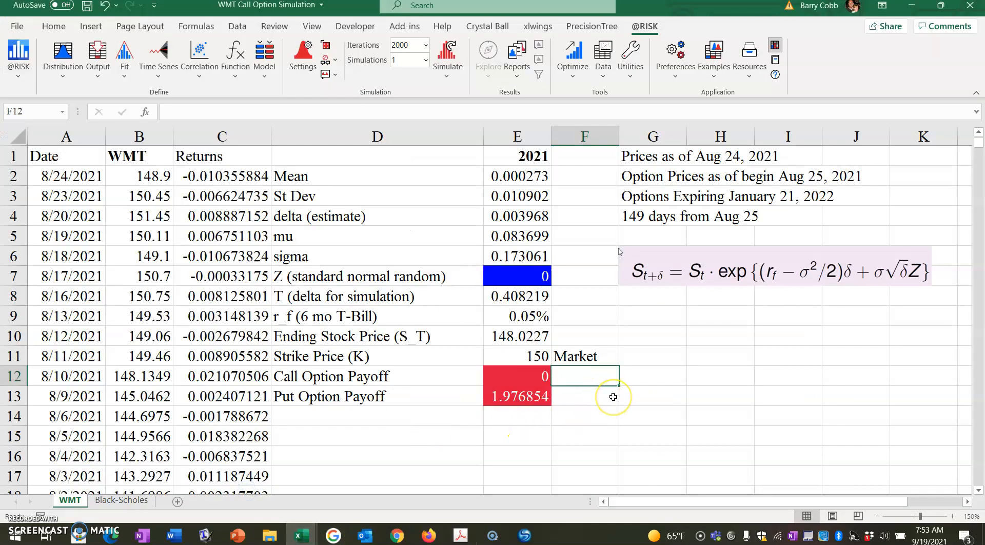
type("6.1")
key("Return")
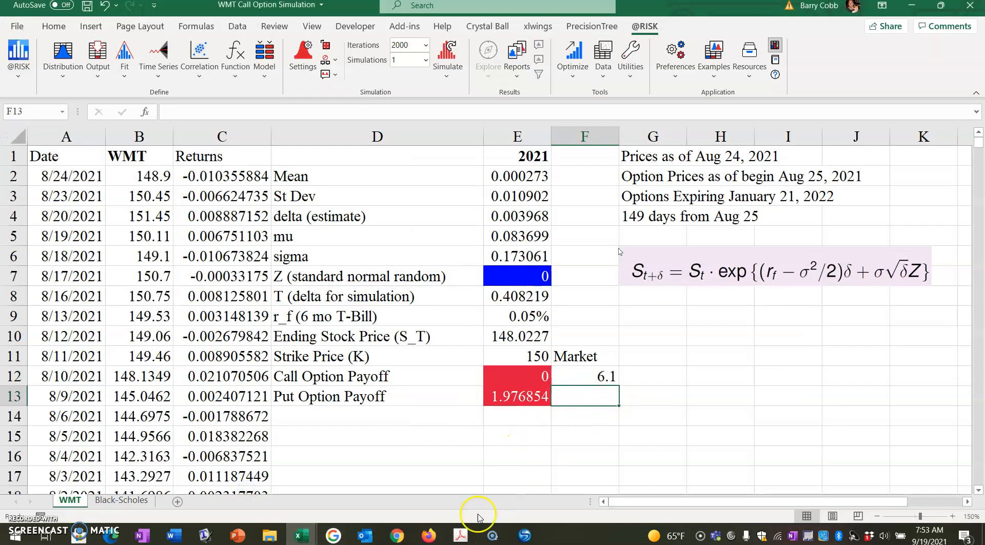
Step: Look up the last price of the 150-strike put in WMTOptions.pdf, and enter 7.95 in cell F13 of the Excel workbook
mouse_move(460, 535)
left_click(405, 484)
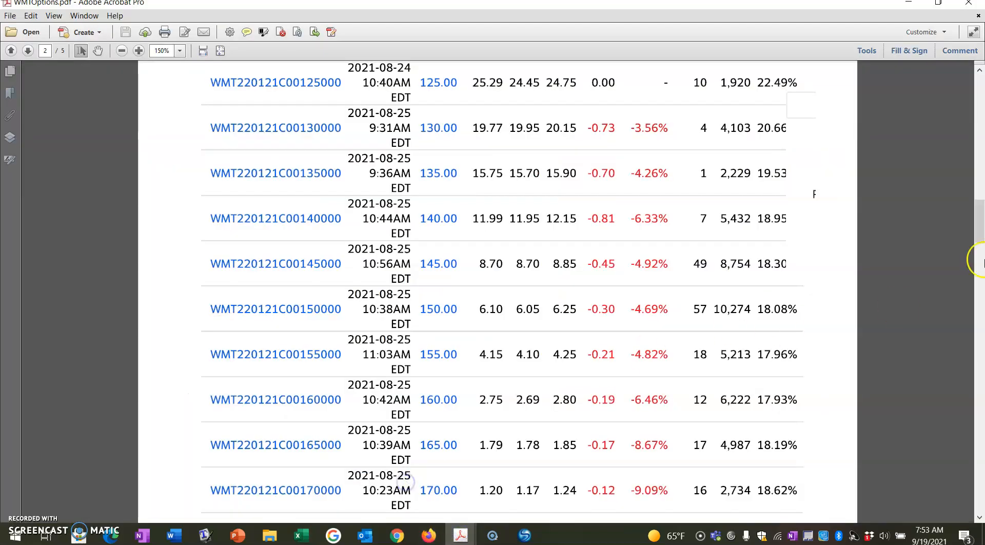
left_click_drag(981, 221, 981, 391)
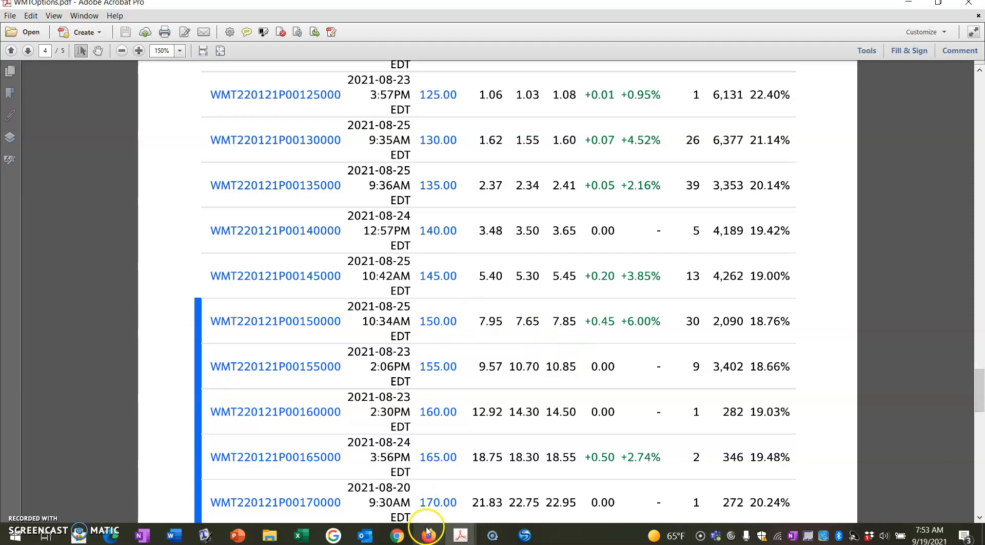
mouse_move(304, 533)
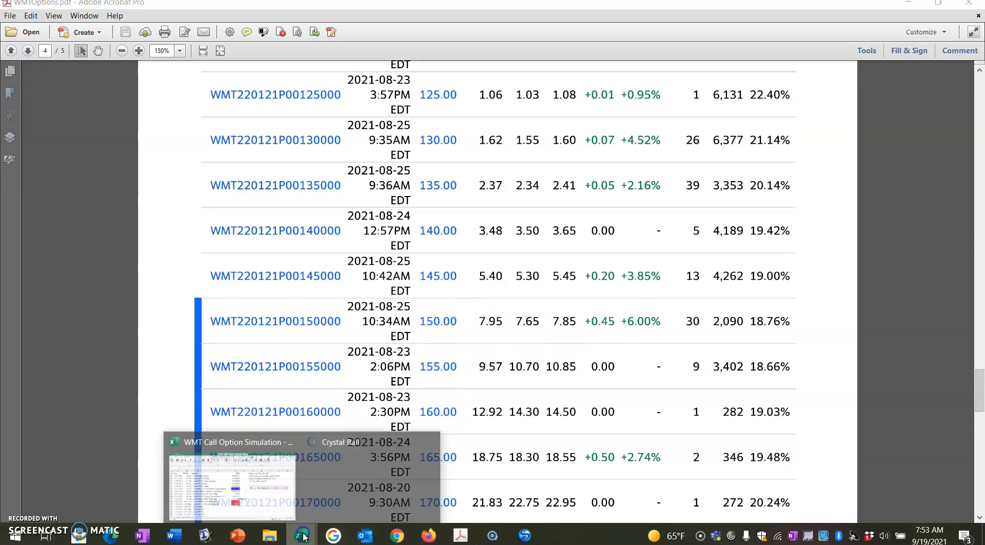
left_click(260, 494)
type("7.95")
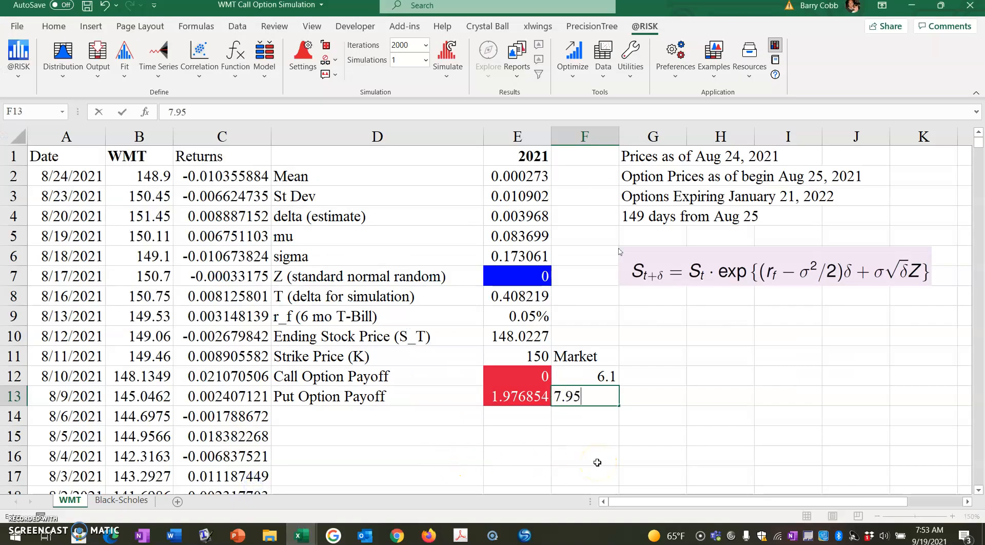
key("Return")
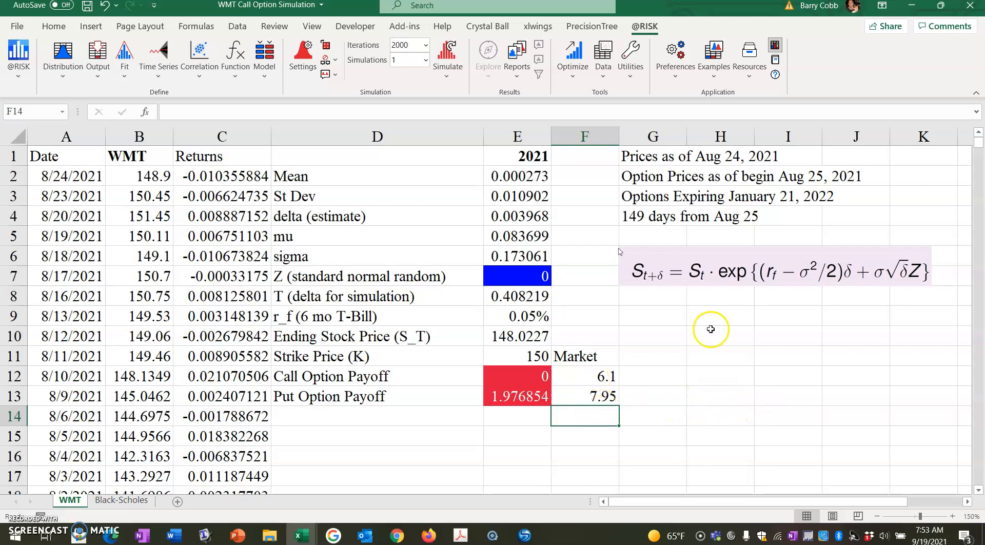
left_click(406, 46)
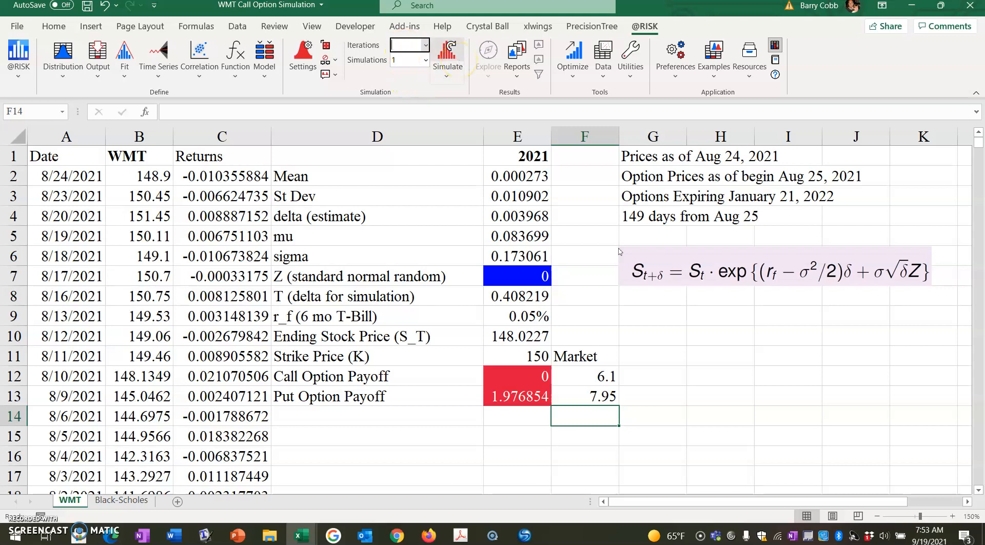
left_click(449, 77)
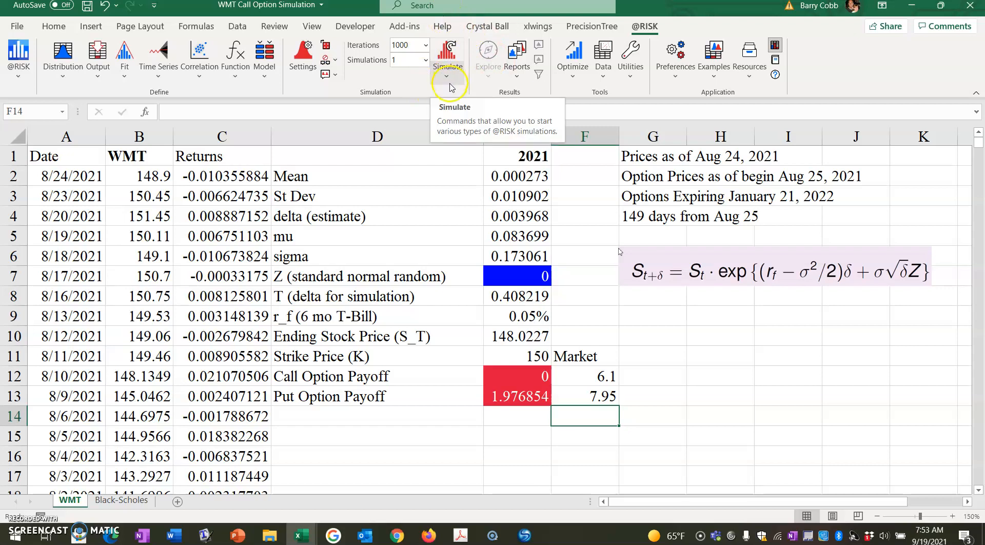
left_click(447, 92)
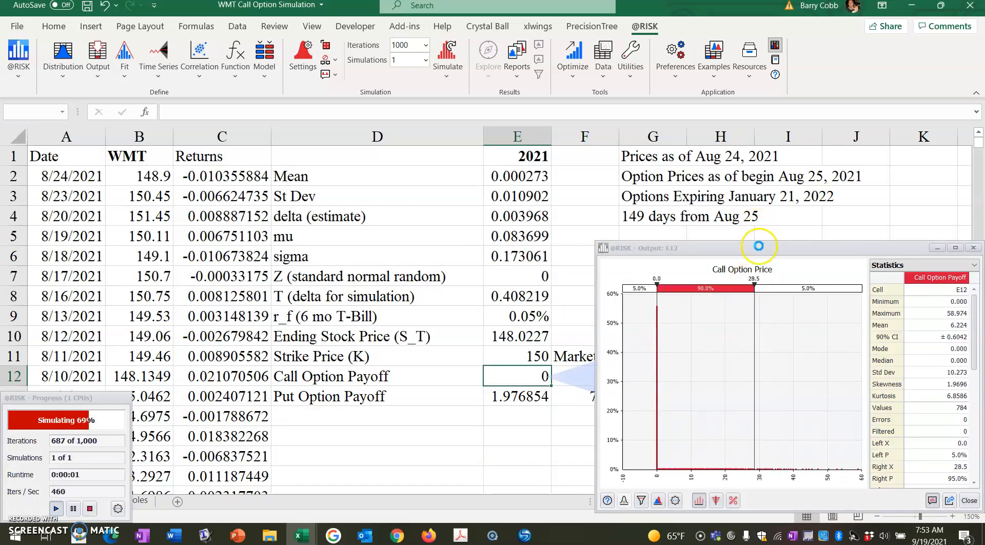
left_click_drag(768, 257, 740, 171)
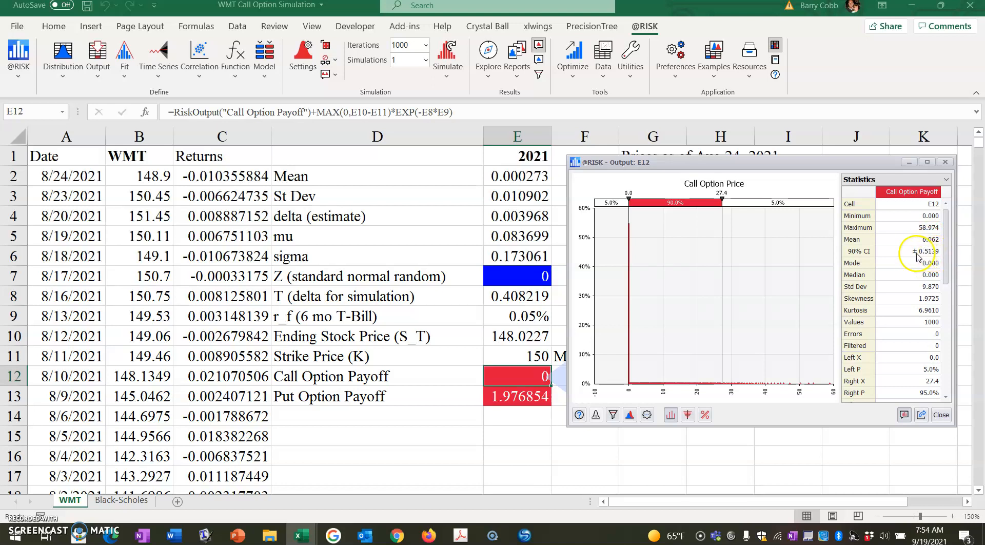
left_click(412, 45)
type("0")
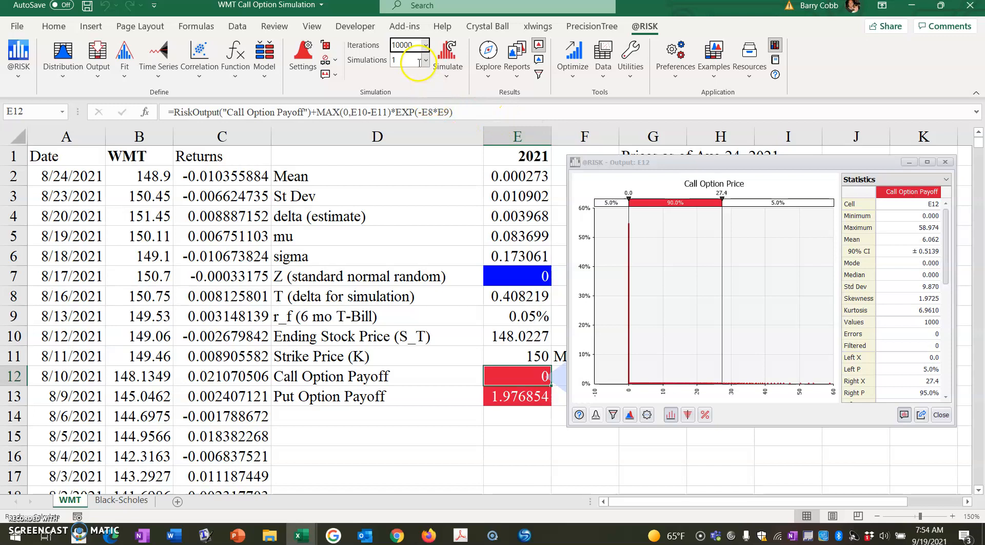
left_click(447, 81)
left_click(451, 93)
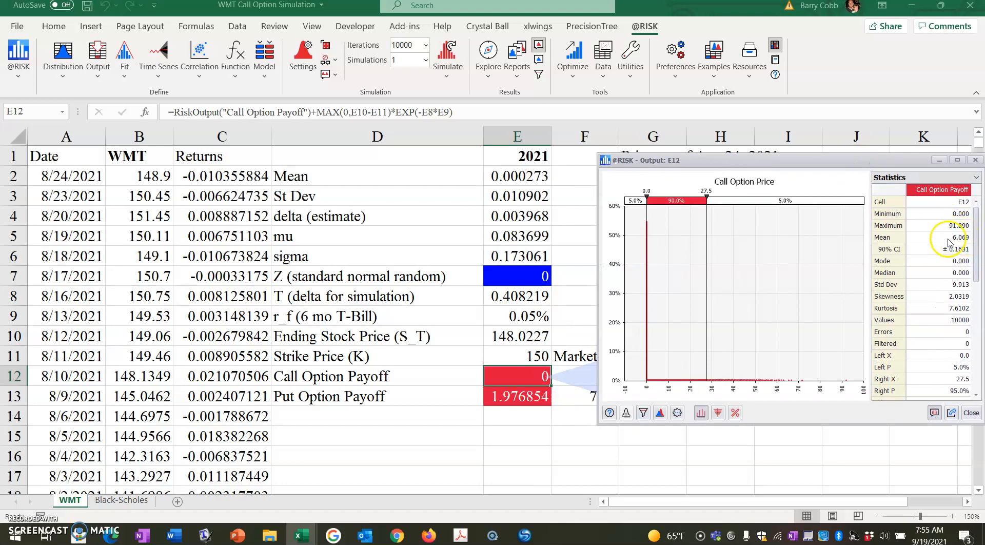
Step: Show the simulation results for the put option payoff in cell E13 and move the results window clear of the market prices
left_click(561, 333)
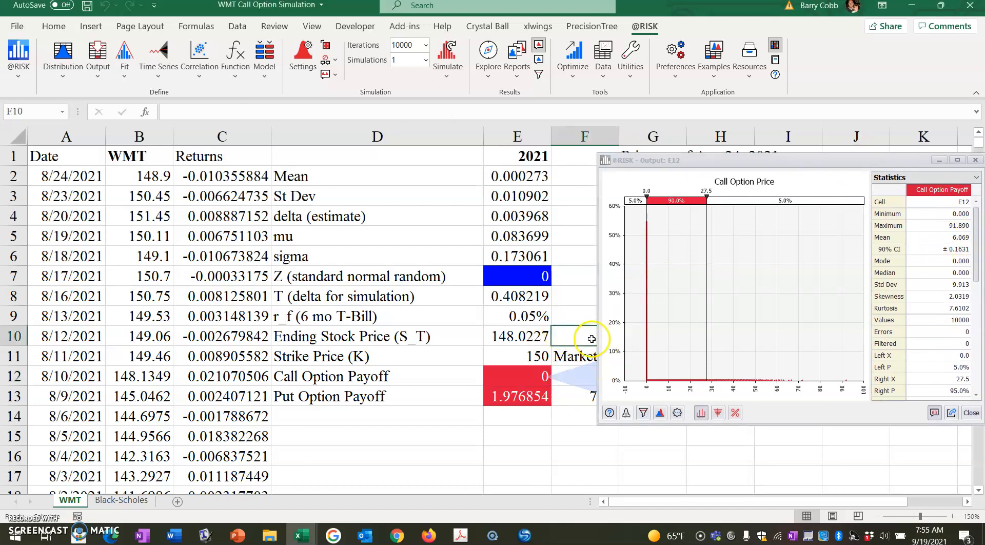
left_click(520, 399)
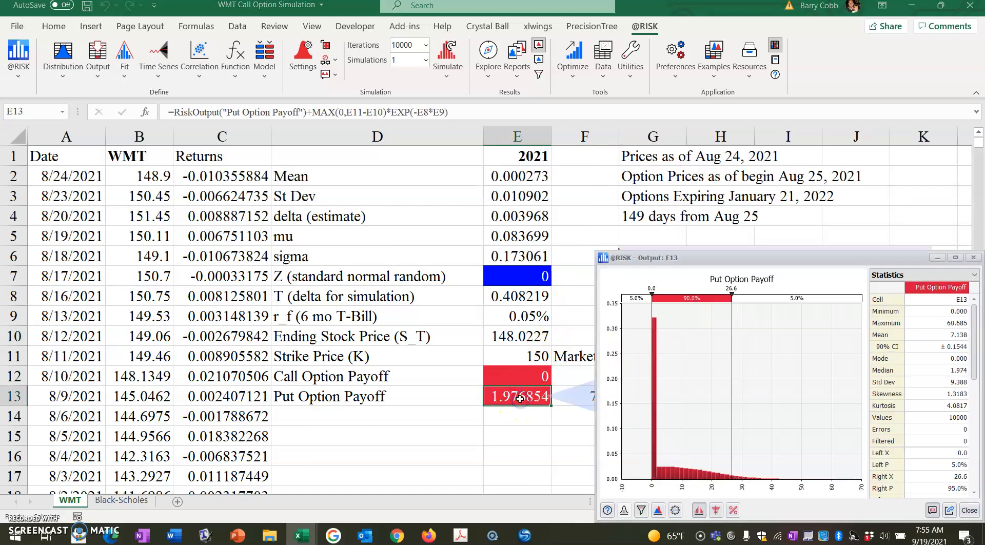
left_click_drag(735, 161, 676, 218)
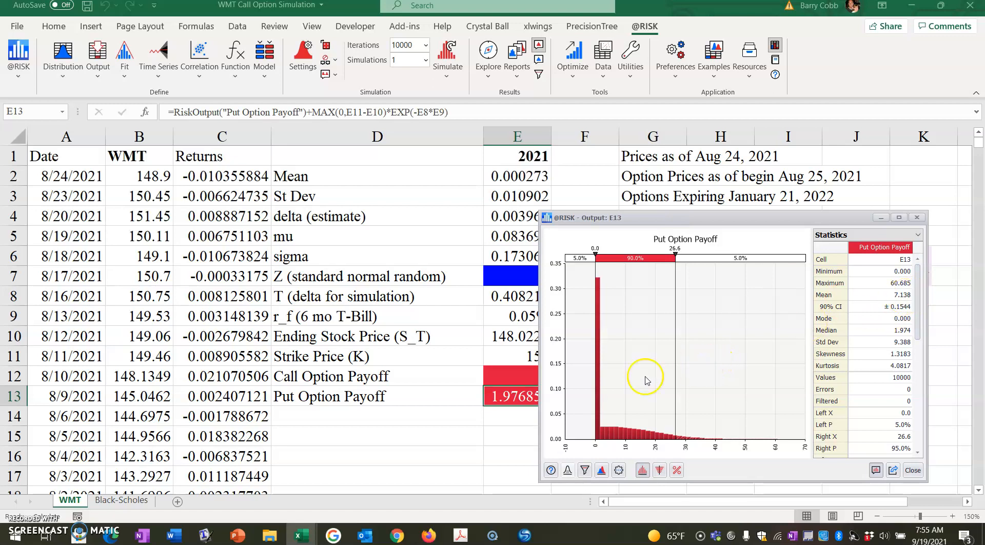
left_click(512, 432)
left_click_drag(672, 223, 275, 174)
Step: Label cell G11 as "Simulated" and enter the simulated mean payoffs, 6.07 for the call in G12 and 7.138 for the put in G13
left_click(644, 354)
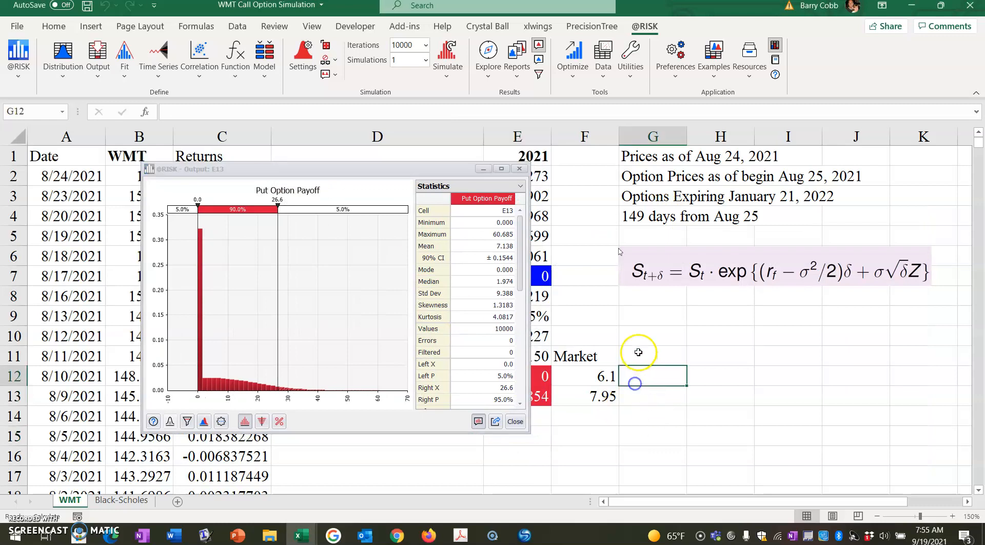
type("Simulated")
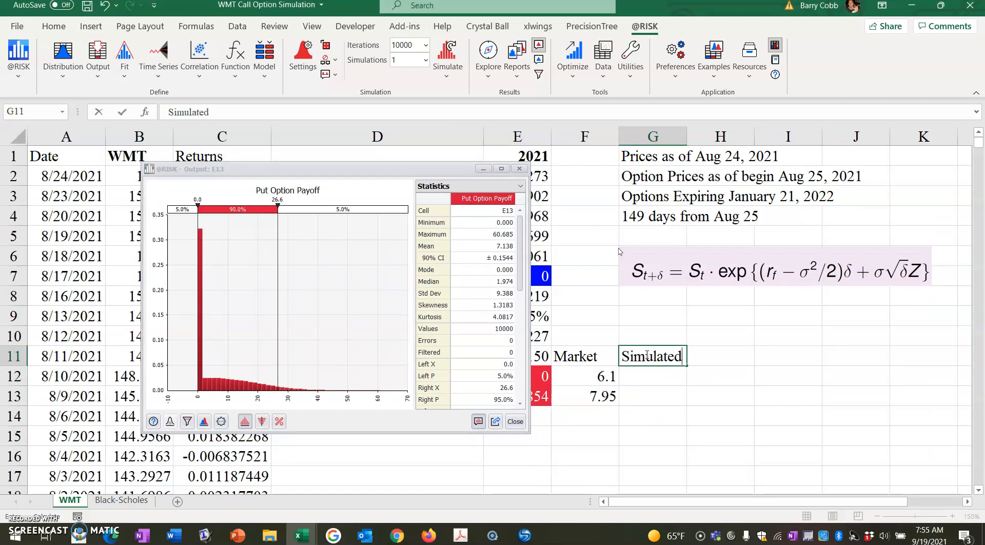
key("Return")
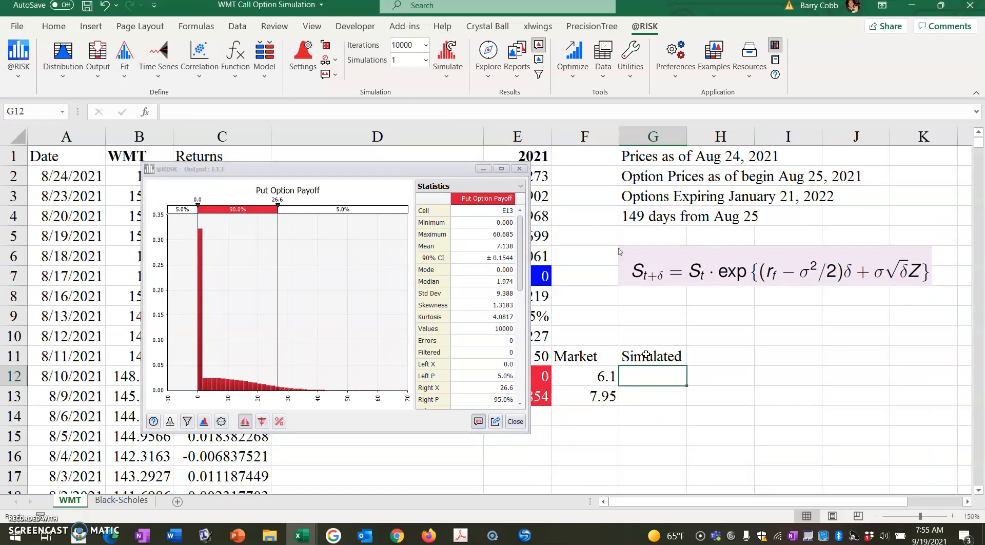
type("6.07")
key("Return")
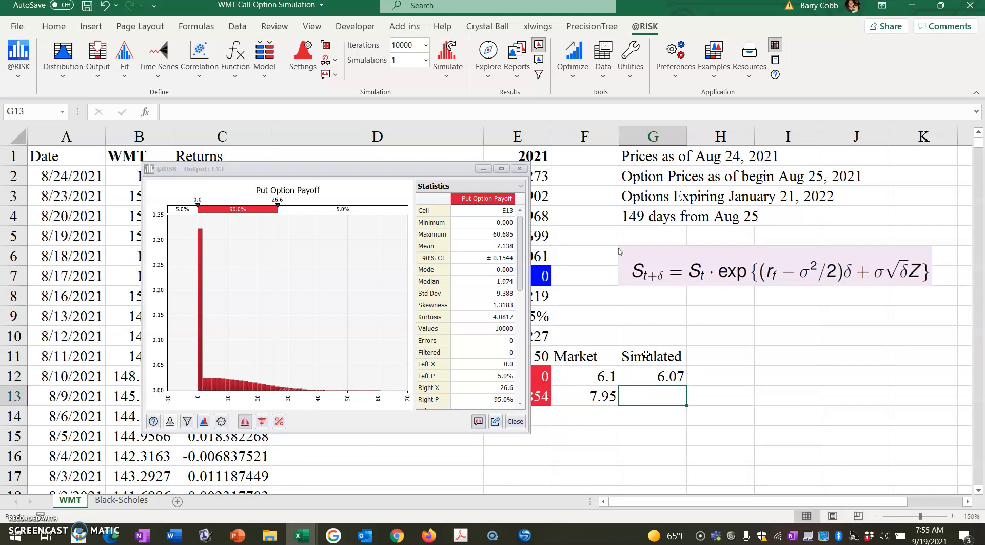
type("7.138")
key("Return")
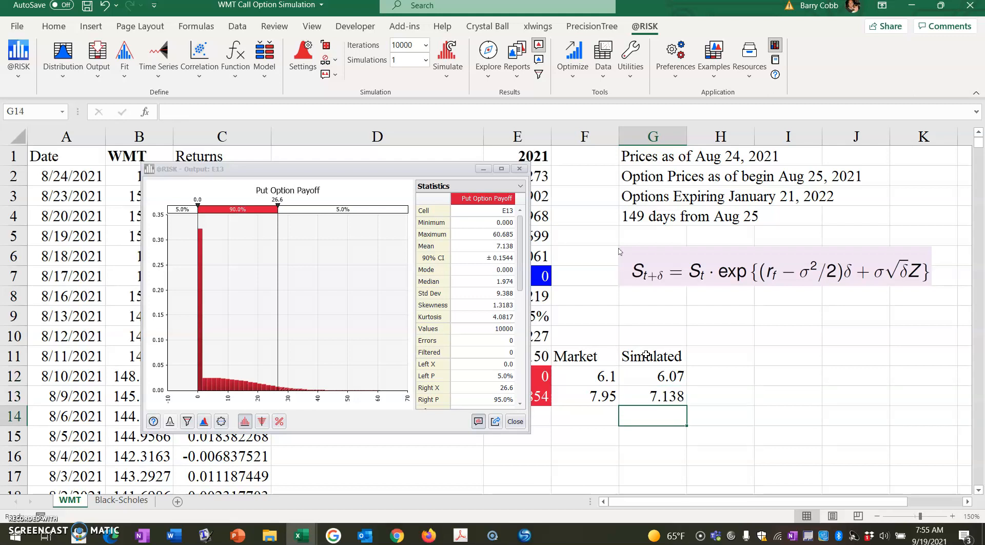
Step: Compare the simulated call and put prices in G12 and G13 with the market prices, keeping the results window out of the way
left_click(649, 371)
left_click_drag(387, 174, 218, 167)
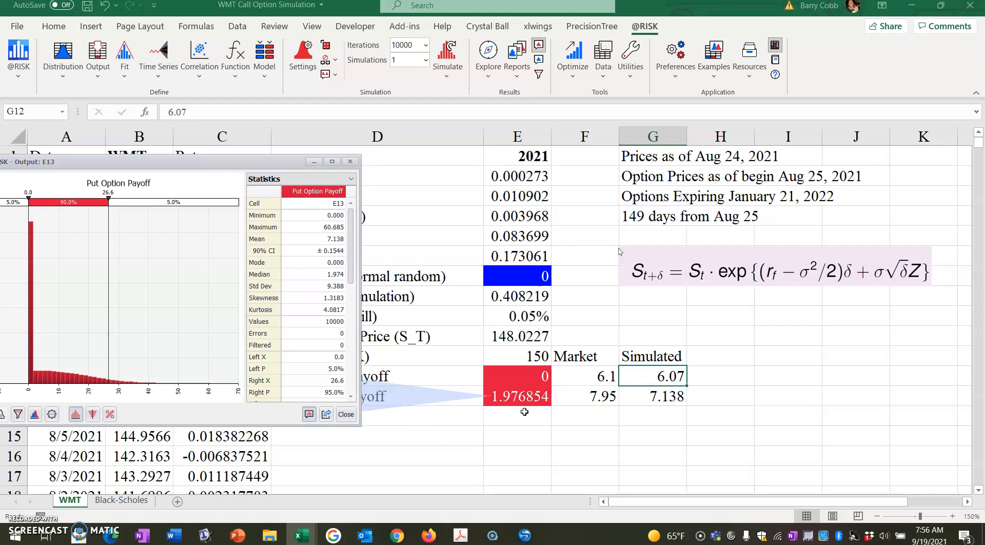
left_click(662, 400)
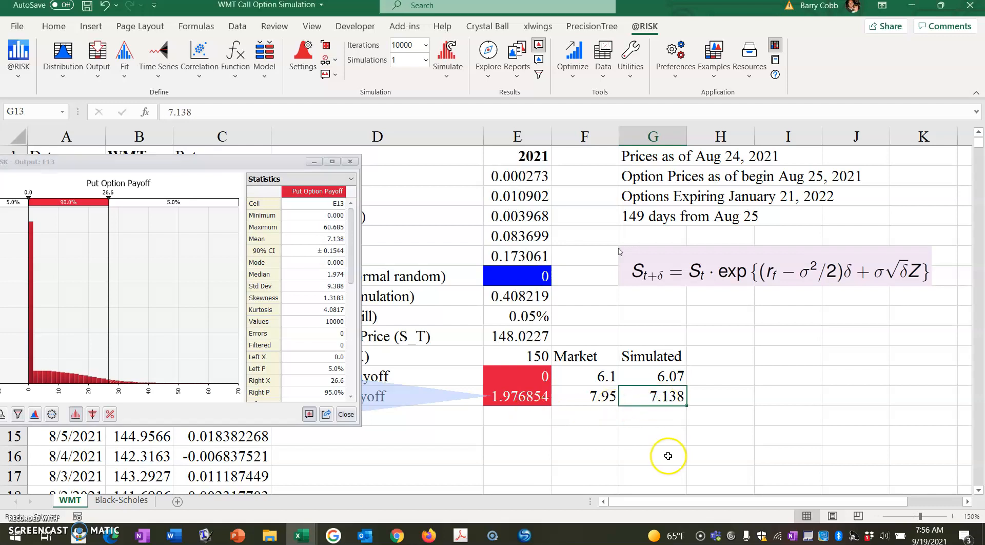